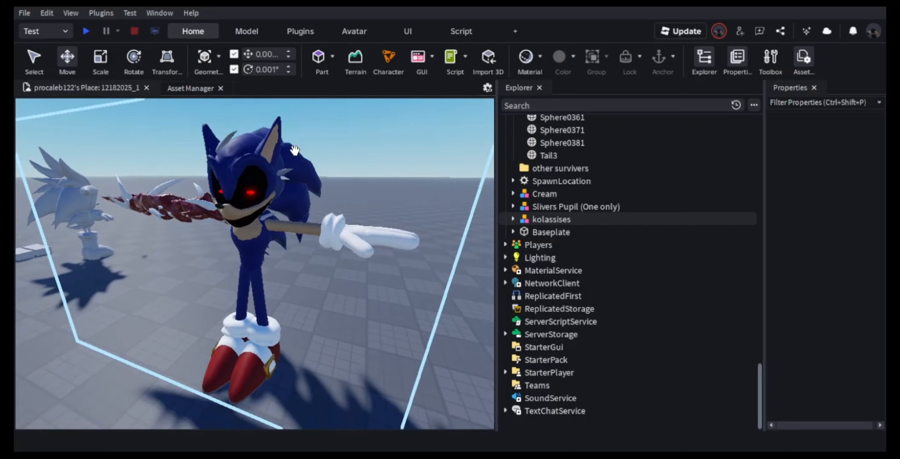
- Select the kolassises character model and expand it to list its body-part groups
{"action": "right_click_drag", "start_coordinate": [353, 194], "coordinate": [352, 194]}
{"action": "scroll", "coordinate": [353, 194], "scroll_direction": "down", "scroll_amount": 4}
{"action": "scroll", "coordinate": [353, 194], "scroll_direction": "up", "scroll_amount": 5}
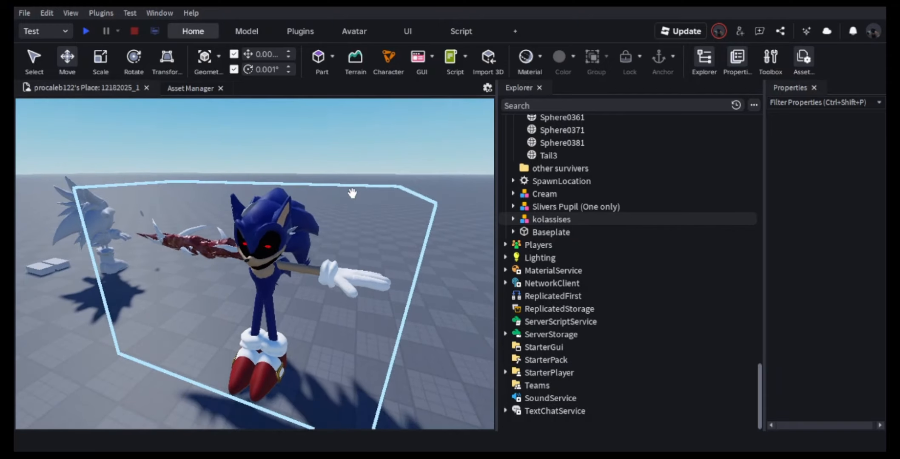
{"action": "left_click", "coordinate": [310, 229]}
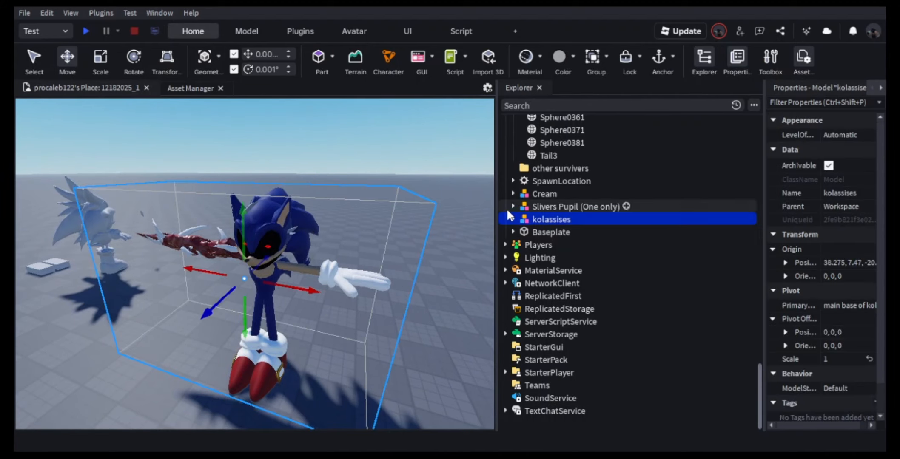
{"action": "left_click", "coordinate": [513, 219]}
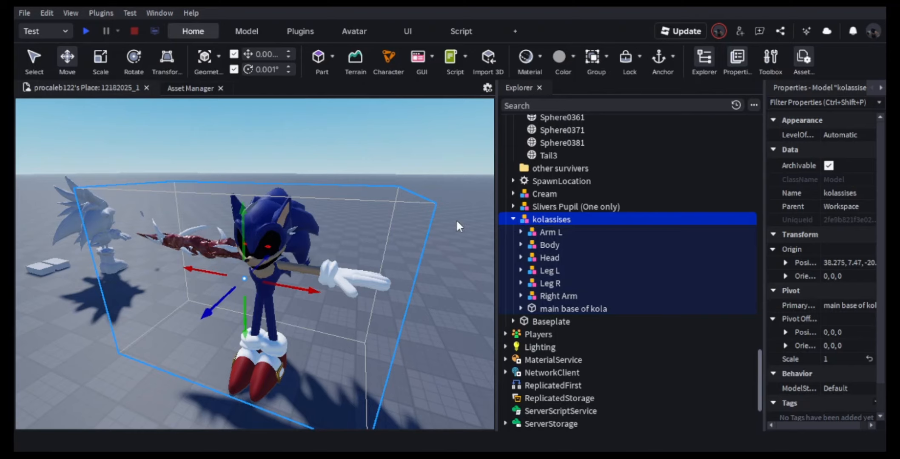
- Examine the kolassises character's head, arms and torso from several angles with nothing left selected
{"action": "key", "text": "d"}
{"action": "right_click_drag", "start_coordinate": [454, 221], "coordinate": [456, 221]}
{"action": "key", "text": "d"}
{"action": "key", "text": "s"}
{"action": "key", "text": "a"}
{"action": "key", "text": "d"}
{"action": "key", "text": "w"}
{"action": "key", "text": "w"}
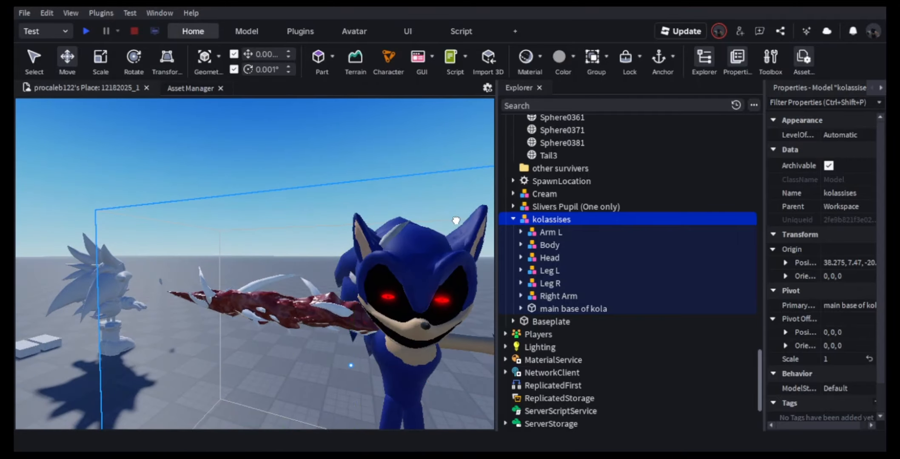
{"action": "left_click", "coordinate": [325, 158]}
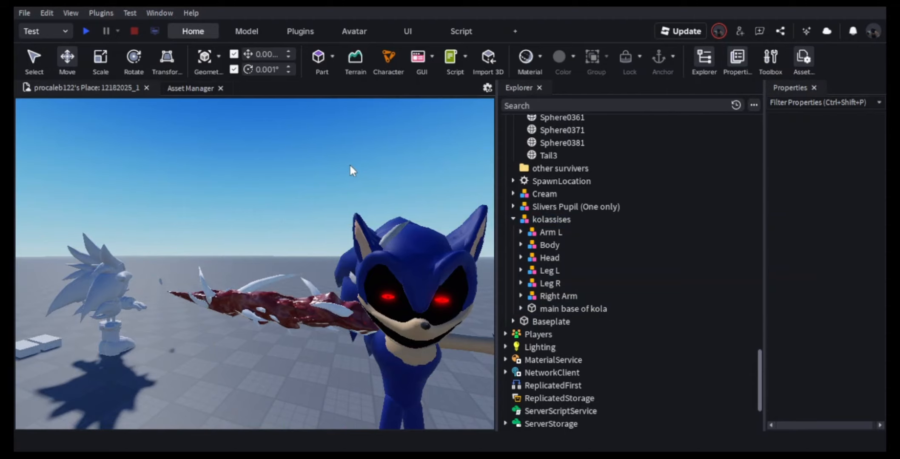
{"action": "scroll", "coordinate": [349, 163], "scroll_direction": "down", "scroll_amount": 2}
{"action": "right_click_drag", "start_coordinate": [350, 163], "coordinate": [350, 164]}
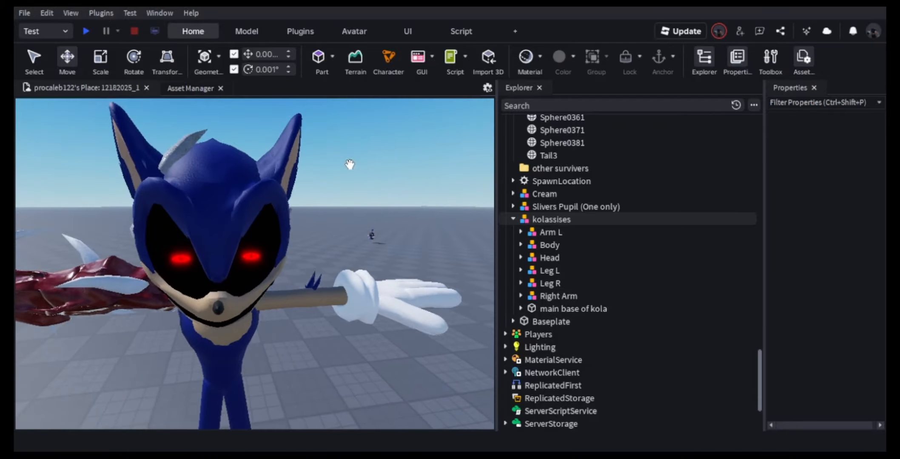
- Inspect the Arm L, Body and Head groups of the kolassises model one after another
{"action": "left_click", "coordinate": [350, 165]}
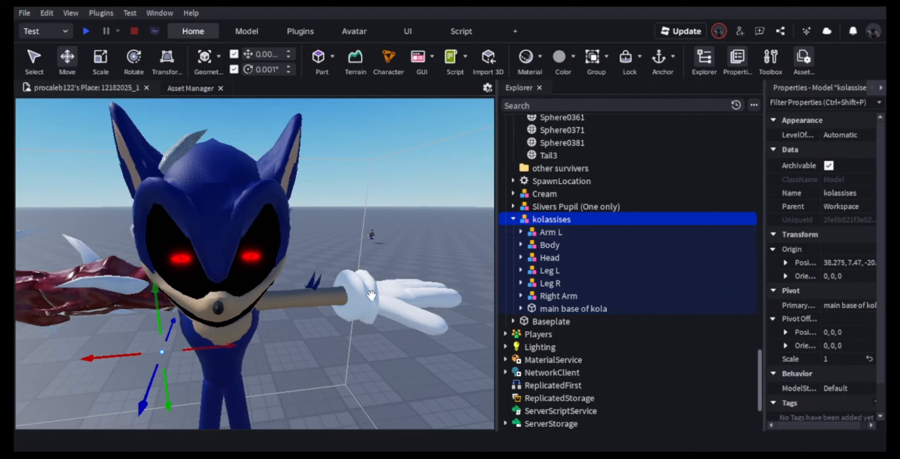
{"action": "left_click", "coordinate": [546, 232]}
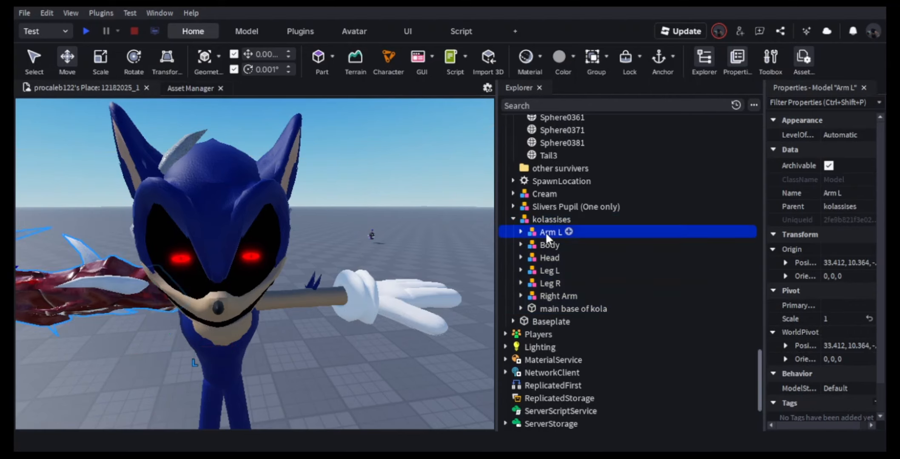
{"action": "right_click_drag", "start_coordinate": [277, 271], "coordinate": [277, 270]}
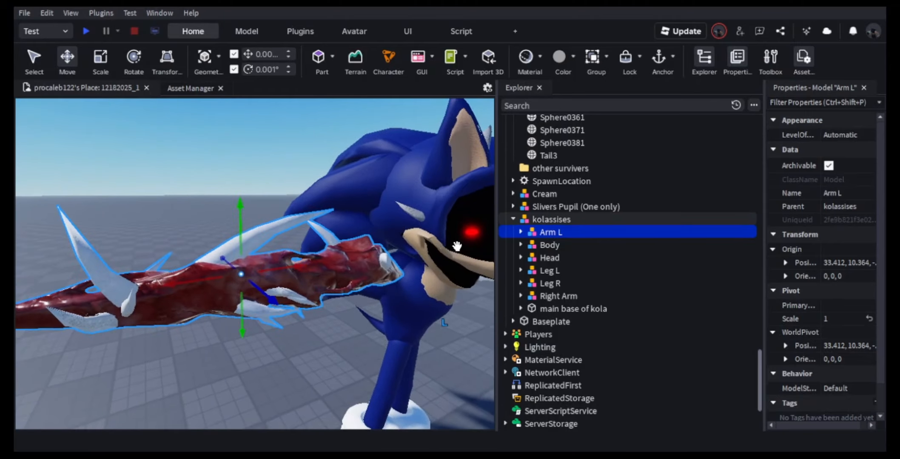
{"action": "left_click", "coordinate": [546, 245]}
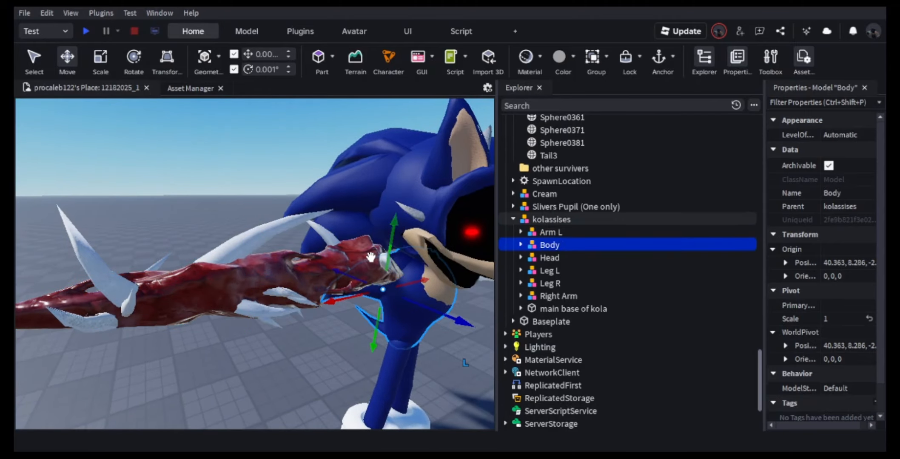
{"action": "right_click_drag", "start_coordinate": [371, 257], "coordinate": [371, 258]}
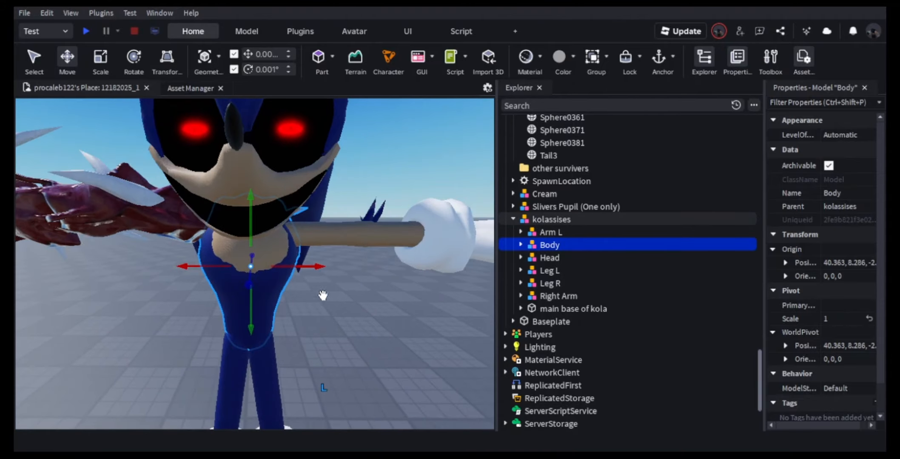
{"action": "left_click", "coordinate": [549, 258]}
{"action": "key", "text": "f"}
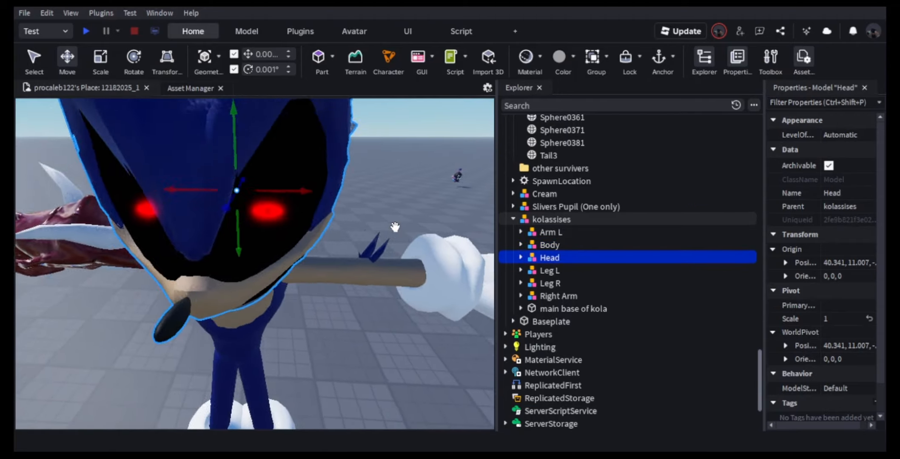
{"action": "right_click_drag", "start_coordinate": [395, 227], "coordinate": [395, 228]}
- Inspect the Leg L and Leg R groups of the kolassises model, including the shoe and its buckle
{"action": "left_click", "coordinate": [539, 270]}
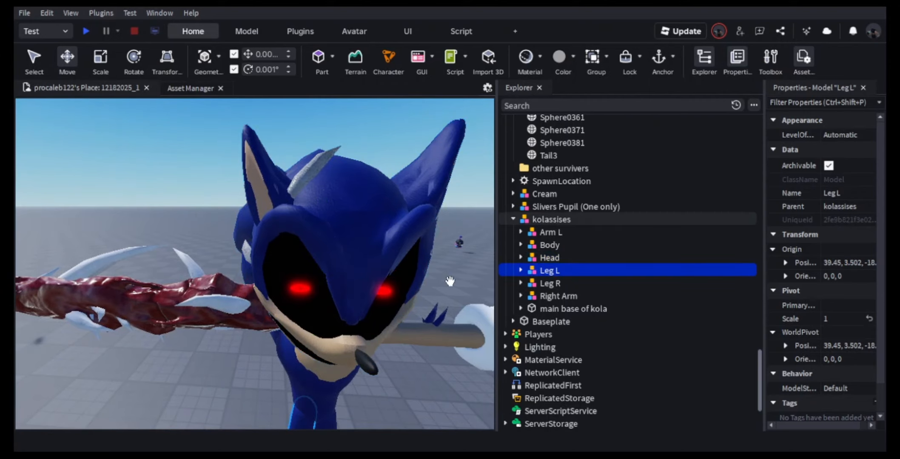
{"action": "key", "text": "f"}
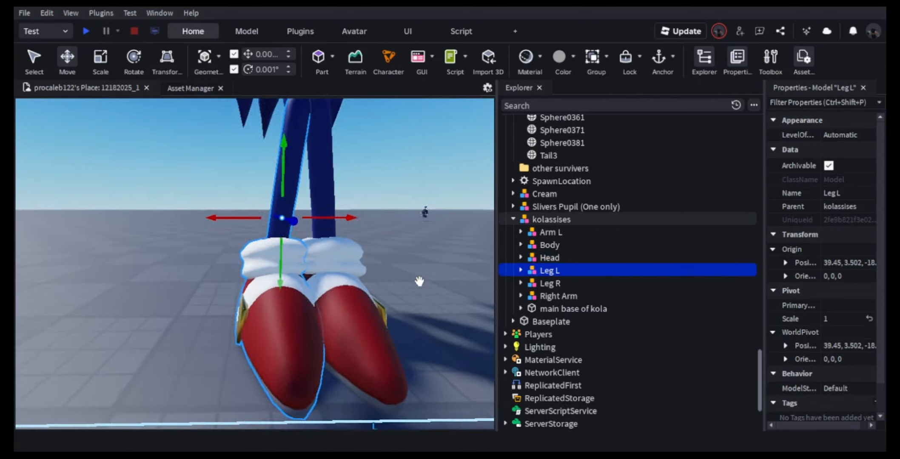
{"action": "right_click_drag", "start_coordinate": [419, 282], "coordinate": [419, 282]}
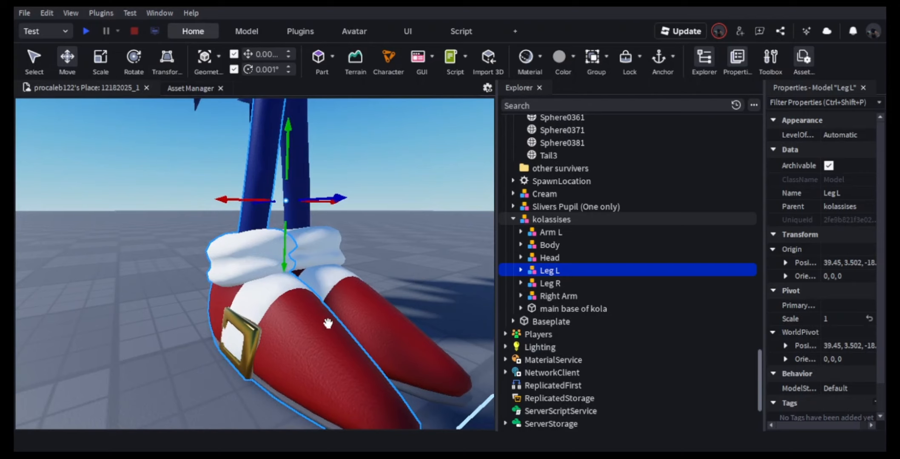
{"action": "left_click", "coordinate": [248, 348]}
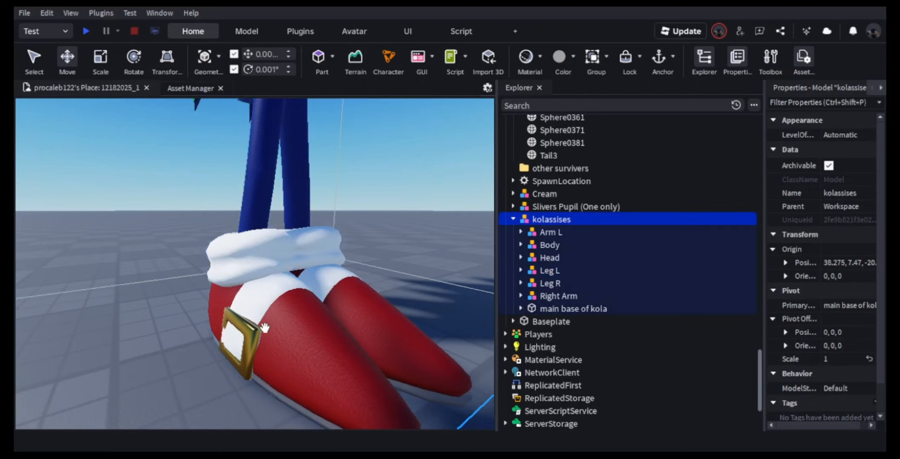
{"action": "right_click_drag", "start_coordinate": [265, 328], "coordinate": [264, 327]}
{"action": "left_click", "coordinate": [536, 286]}
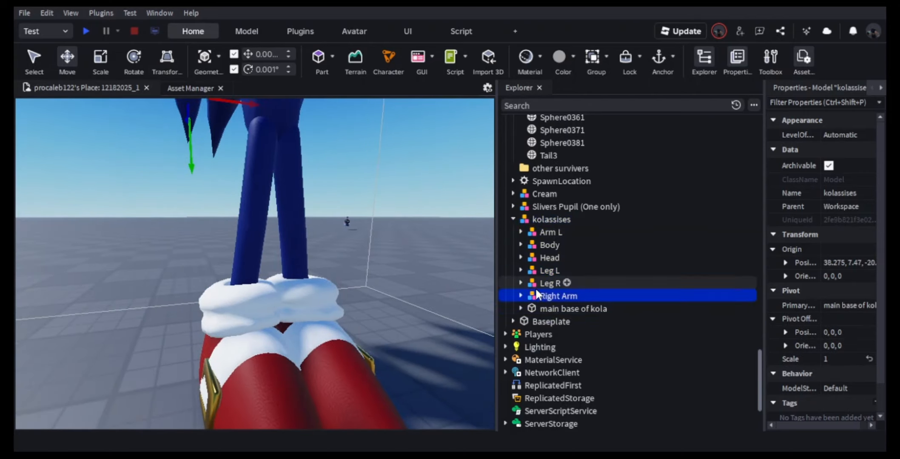
{"action": "right_click_drag", "start_coordinate": [346, 267], "coordinate": [346, 267]}
{"action": "key", "text": "d"}
- Select the Right Arm group and focus the view on it
{"action": "left_click", "coordinate": [562, 296]}
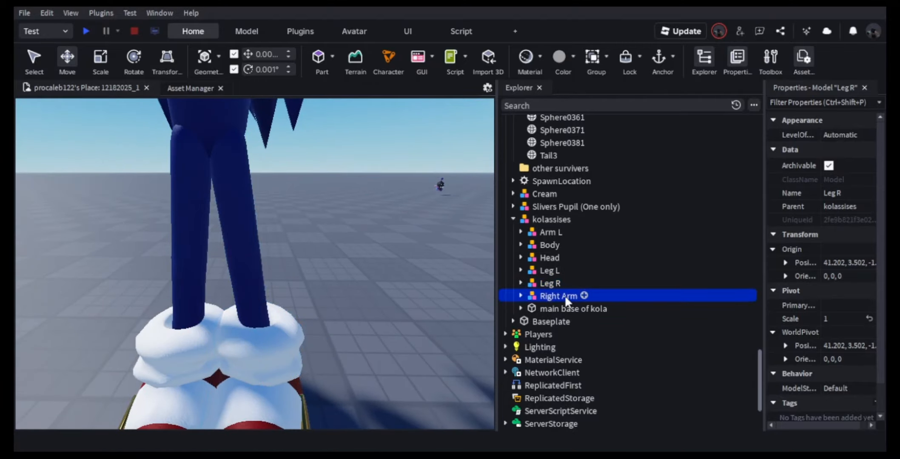
{"action": "right_click_drag", "start_coordinate": [399, 284], "coordinate": [402, 285]}
{"action": "key", "text": "f"}
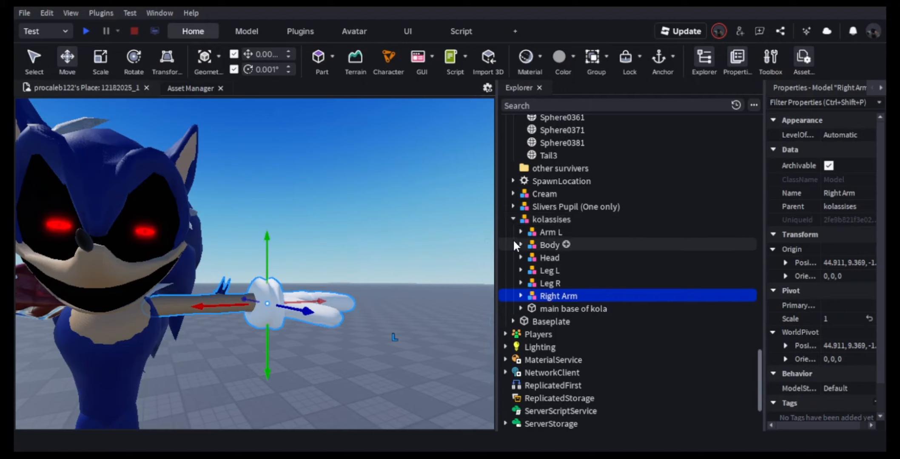
{"action": "right_click_drag", "start_coordinate": [367, 233], "coordinate": [367, 234]}
- Open the Easy Weld plugin, shift its window off the right arm and switch it to Parts mode
{"action": "key", "text": "ctrl+w"}
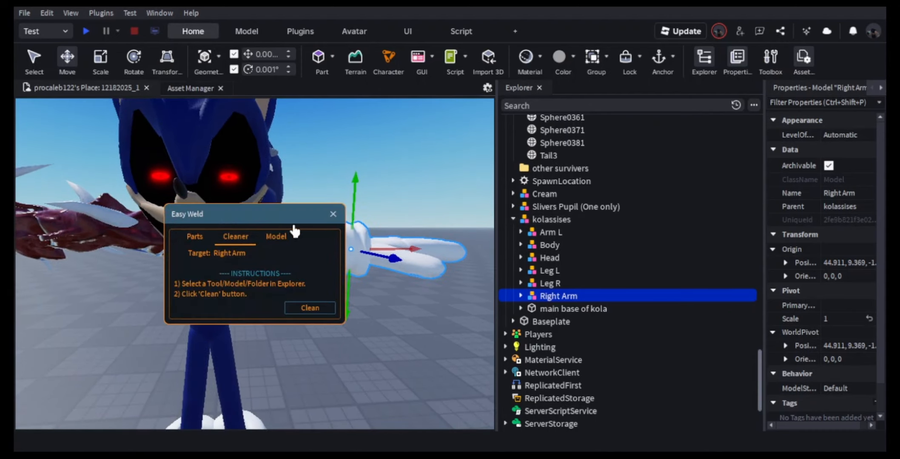
{"action": "left_click_drag", "start_coordinate": [200, 214], "coordinate": [165, 198]}
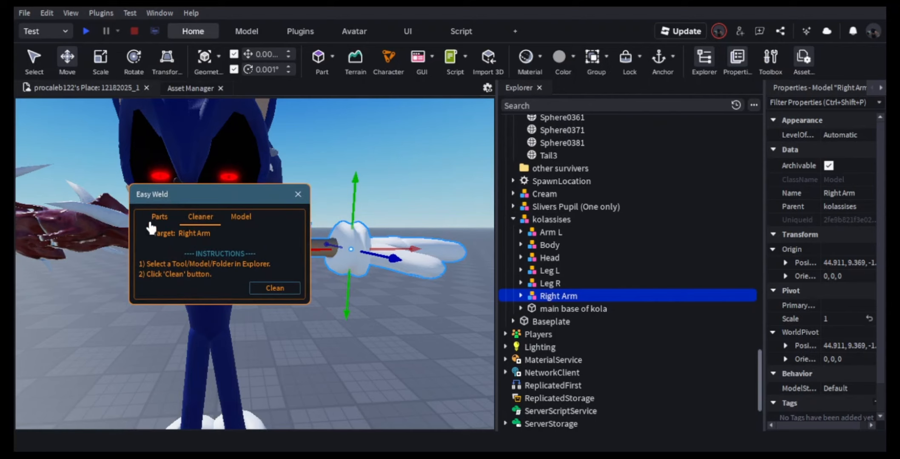
{"action": "left_click", "coordinate": [158, 218]}
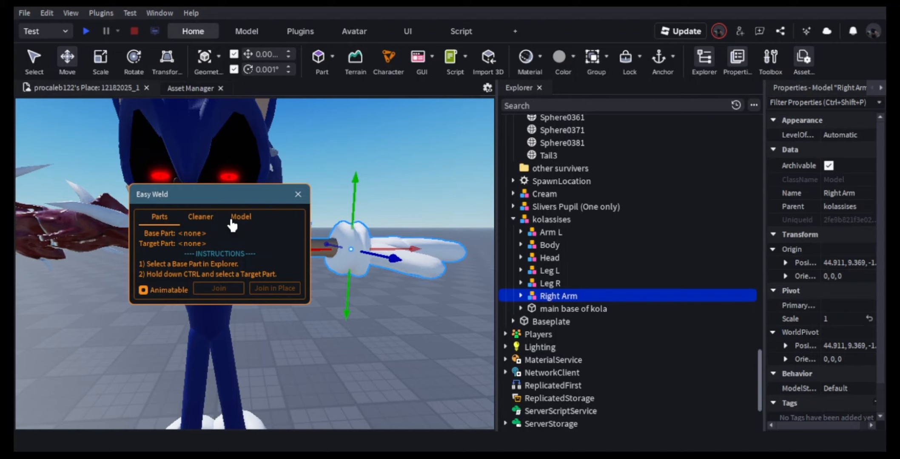
- Review the Cleaner and Model modes of Easy Weld and return to Parts mode
{"action": "left_click", "coordinate": [204, 218]}
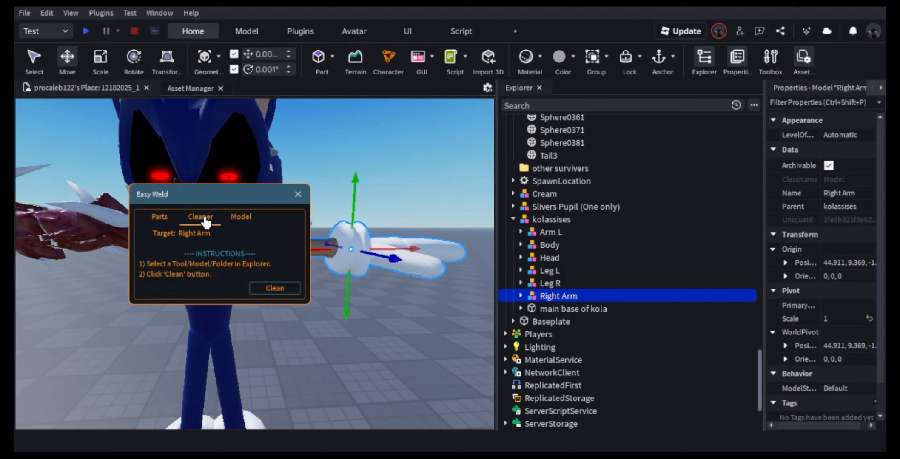
{"action": "left_click", "coordinate": [241, 218]}
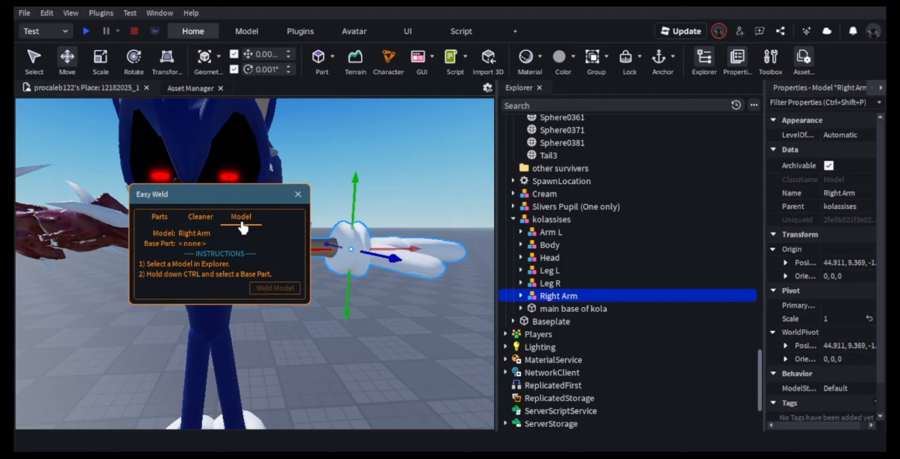
{"action": "left_click", "coordinate": [205, 218]}
{"action": "left_click", "coordinate": [166, 219]}
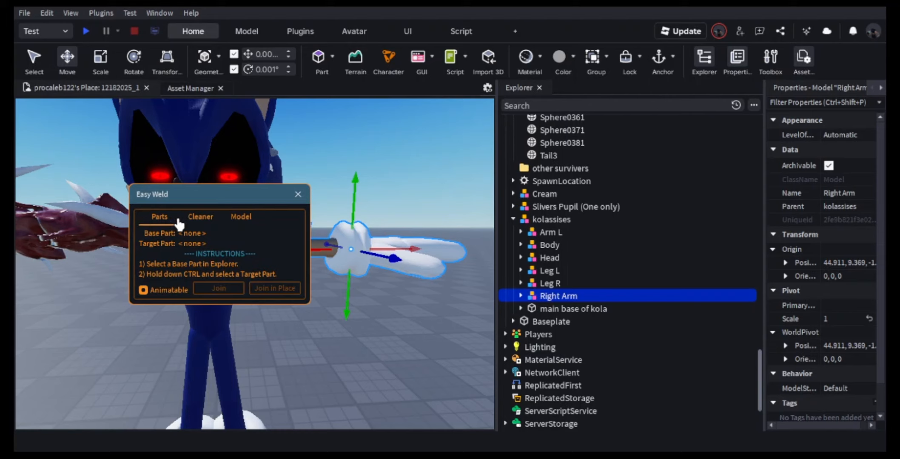
{"action": "left_click", "coordinate": [181, 218]}
{"action": "left_click", "coordinate": [159, 219]}
{"action": "left_click", "coordinate": [209, 219]}
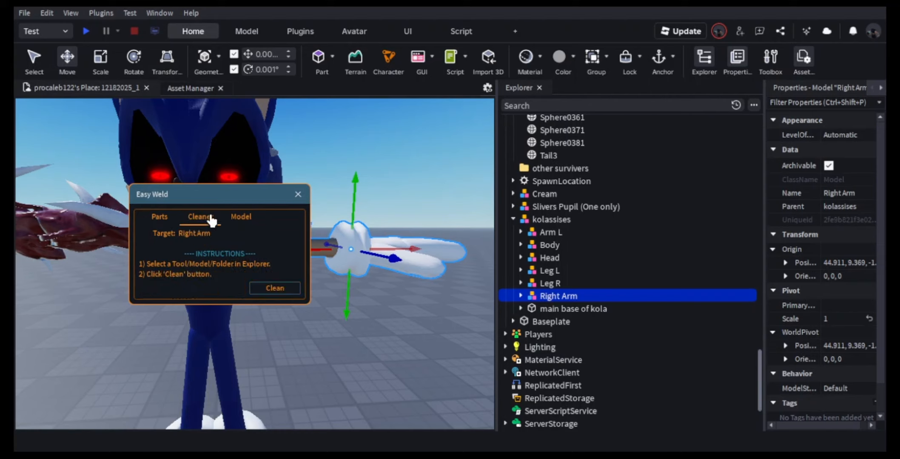
{"action": "left_click", "coordinate": [236, 218]}
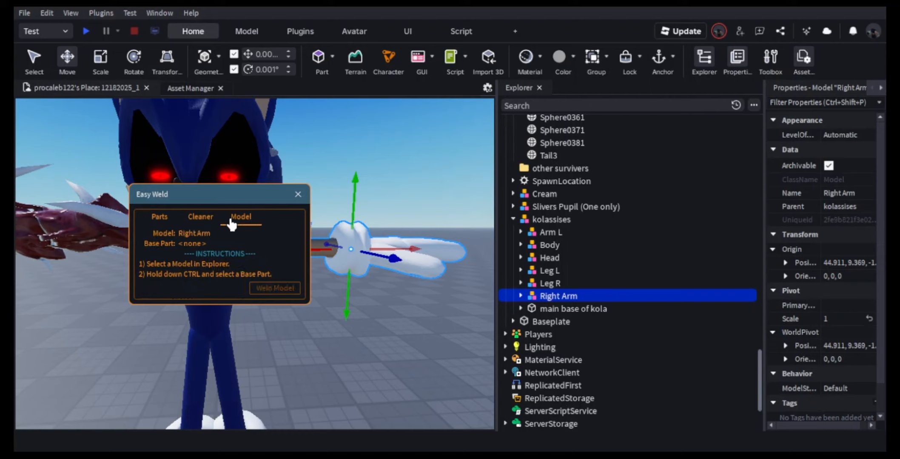
{"action": "left_click", "coordinate": [160, 218]}
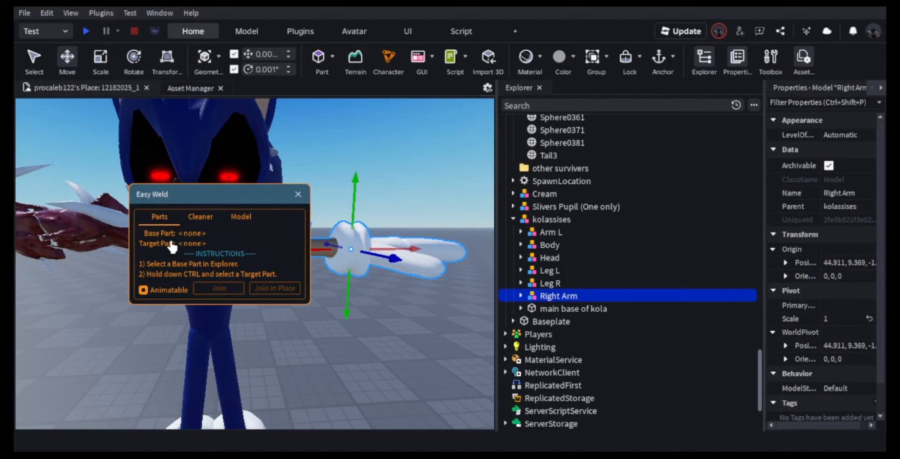
- Set Arm R as the base part and base hand R as the target part in Easy Weld, with Animatable turned off
{"action": "left_click", "coordinate": [521, 296]}
{"action": "left_click", "coordinate": [548, 304]}
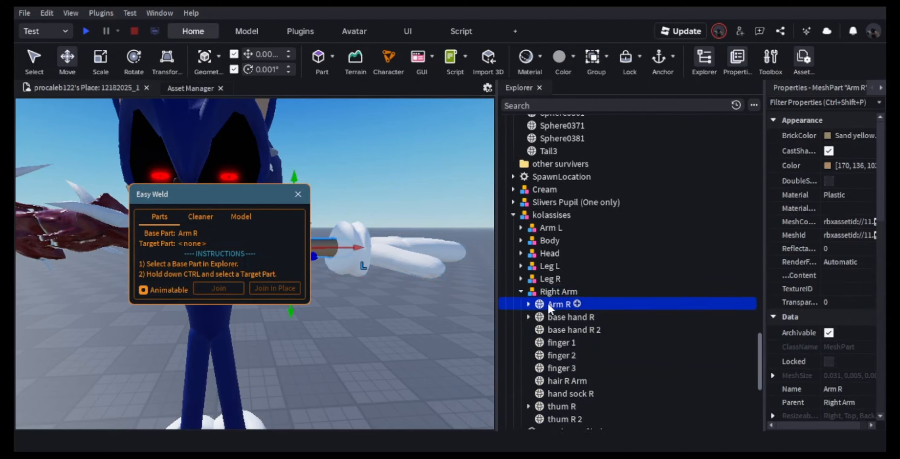
{"action": "scroll", "coordinate": [548, 302], "scroll_direction": "down", "scroll_amount": 1}
{"action": "left_click", "coordinate": [548, 301], "text": "ctrl"}
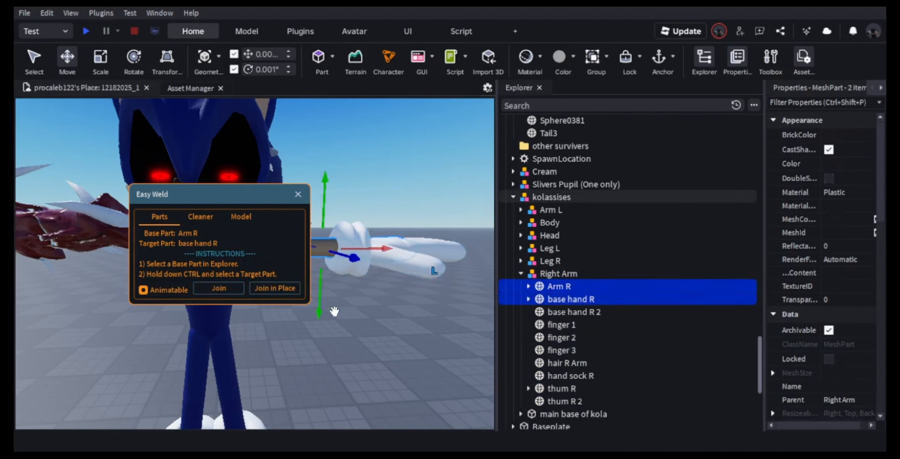
{"action": "left_click", "coordinate": [164, 293]}
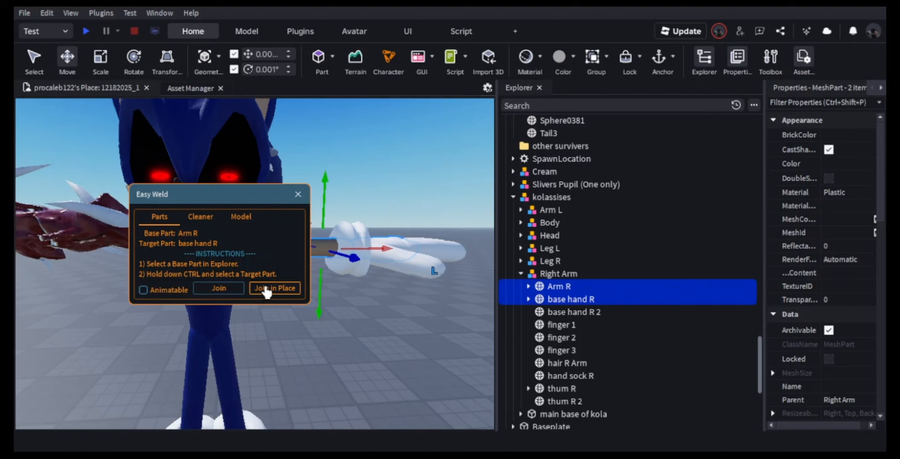
{"action": "right_click_drag", "start_coordinate": [374, 242], "coordinate": [374, 242]}
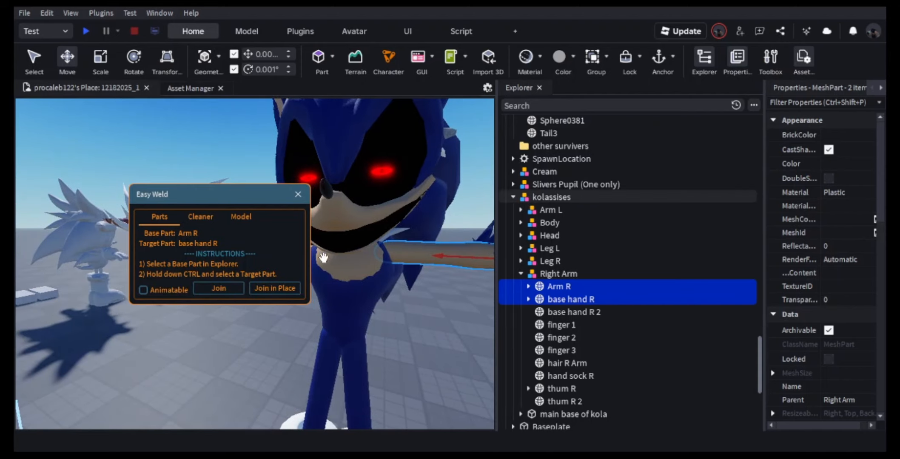
{"action": "right_click_drag", "start_coordinate": [372, 252], "coordinate": [371, 252]}
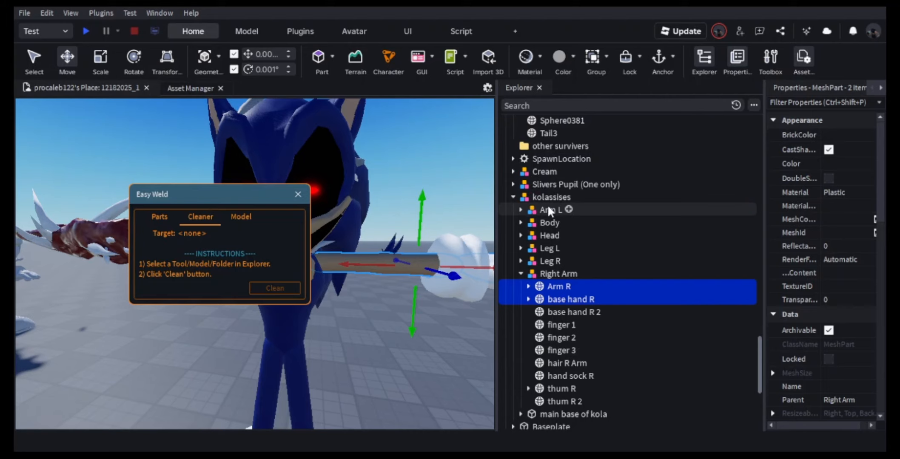
- Select the Glass Coffee Table model, expand its contents and clean it with Easy Weld's Cleaner mode
{"action": "scroll", "coordinate": [537, 197], "scroll_direction": "down", "scroll_amount": 4}
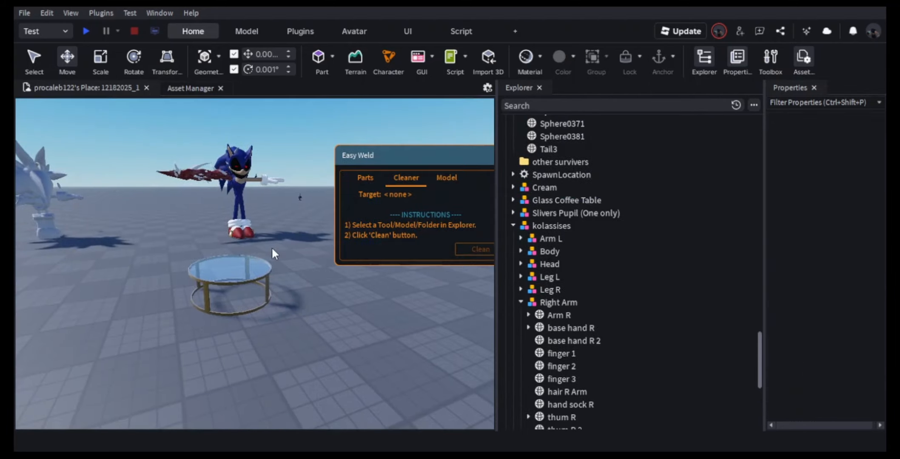
{"action": "key", "text": "w"}
{"action": "right_click_drag", "start_coordinate": [235, 256], "coordinate": [235, 260]}
{"action": "key", "text": "a"}
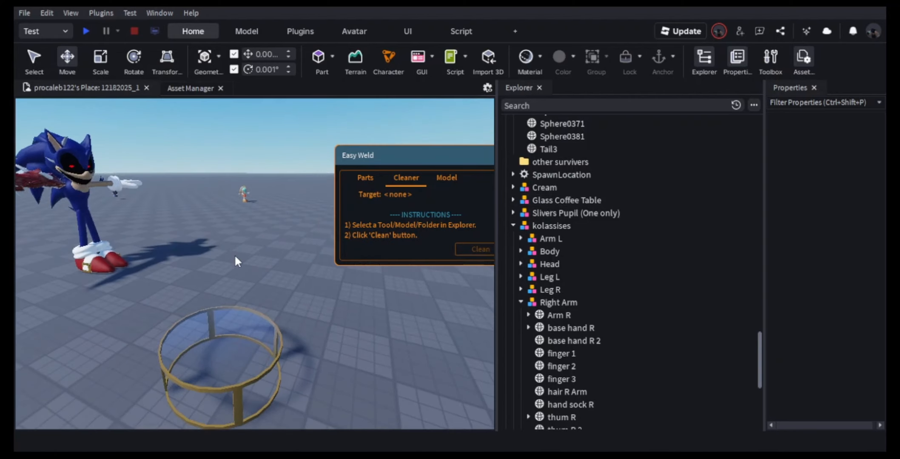
{"action": "left_click", "coordinate": [234, 320]}
{"action": "left_click", "coordinate": [513, 201]}
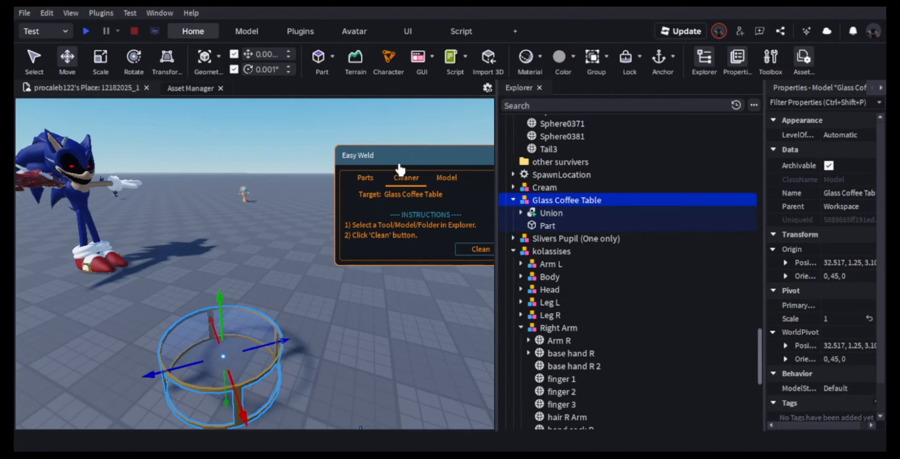
{"action": "left_click_drag", "start_coordinate": [398, 163], "coordinate": [350, 145]}
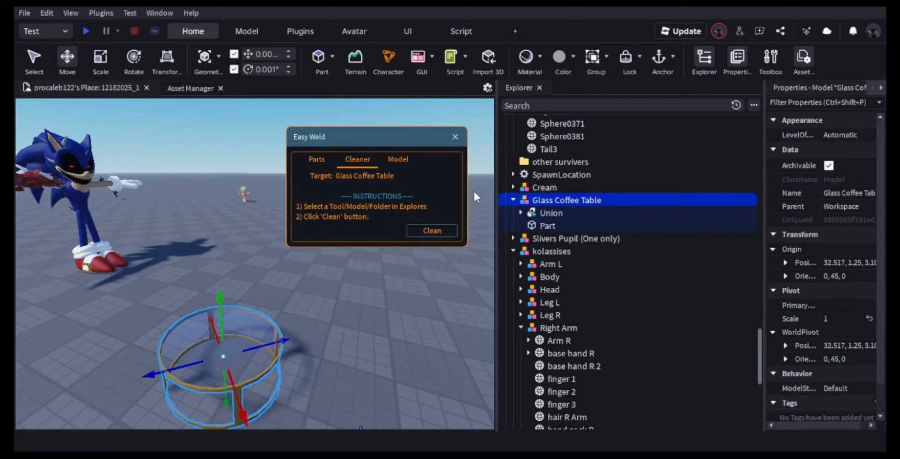
{"action": "left_click", "coordinate": [440, 232]}
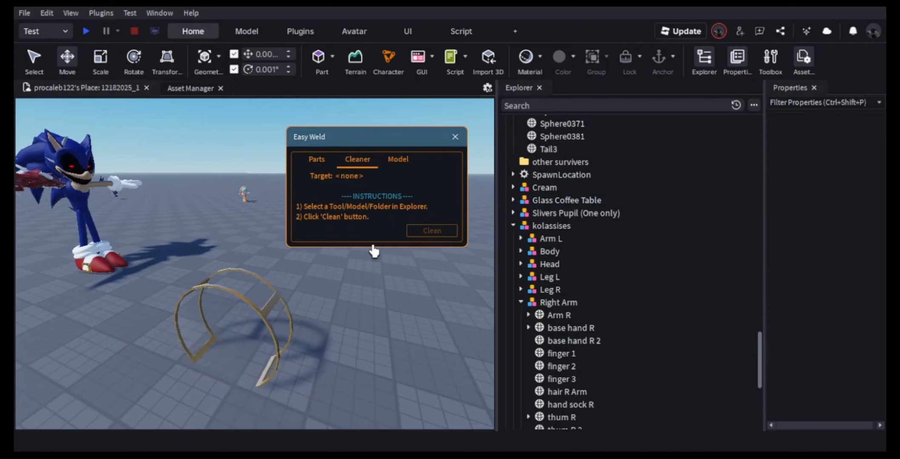
- Reselect the Glass Coffee Table and examine the contents of its Parts group and its Part object
{"action": "left_click", "coordinate": [223, 305]}
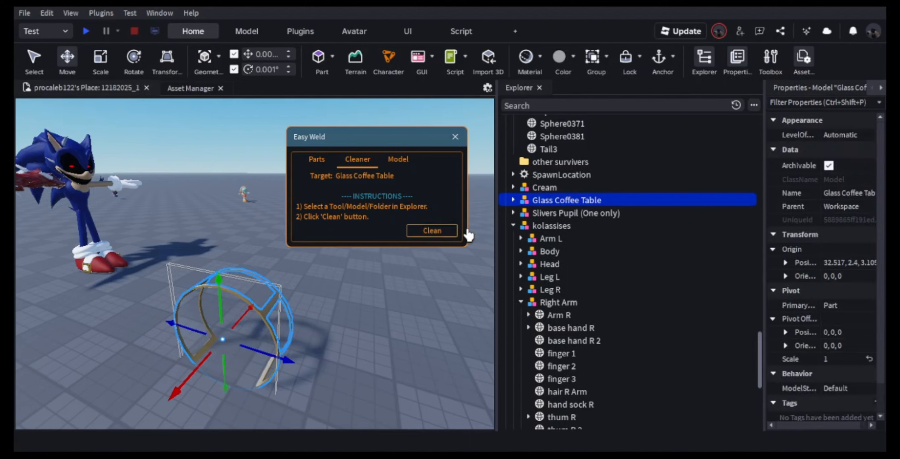
{"action": "left_click", "coordinate": [513, 200]}
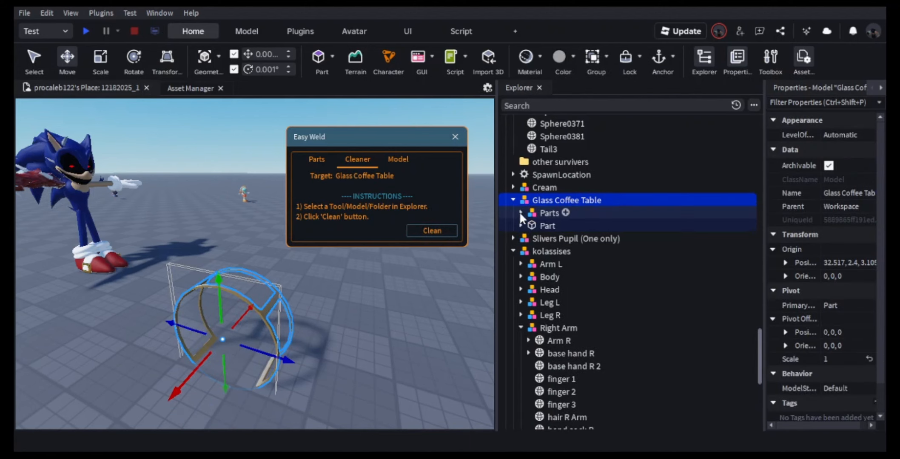
{"action": "left_click", "coordinate": [519, 213]}
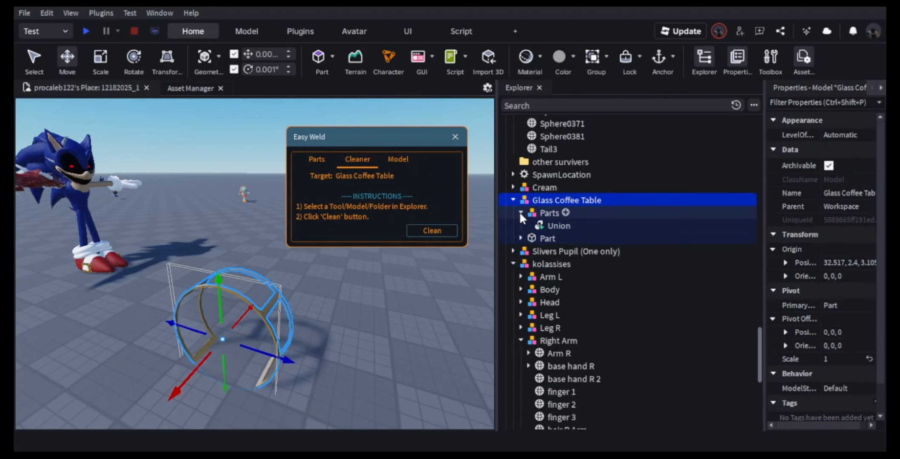
{"action": "left_click", "coordinate": [520, 212]}
{"action": "left_click", "coordinate": [521, 225]}
- Delete the Part inside the Glass Coffee Table and the remaining table model
{"action": "left_click", "coordinate": [538, 227]}
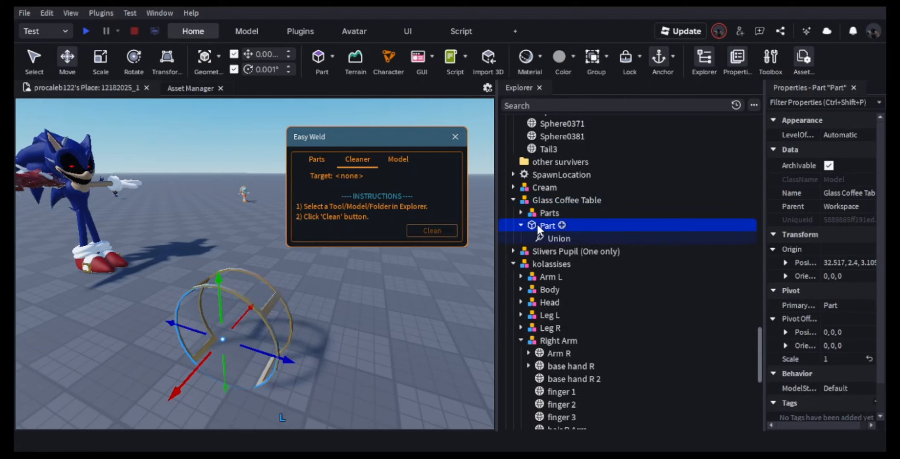
{"action": "left_click", "coordinate": [522, 226]}
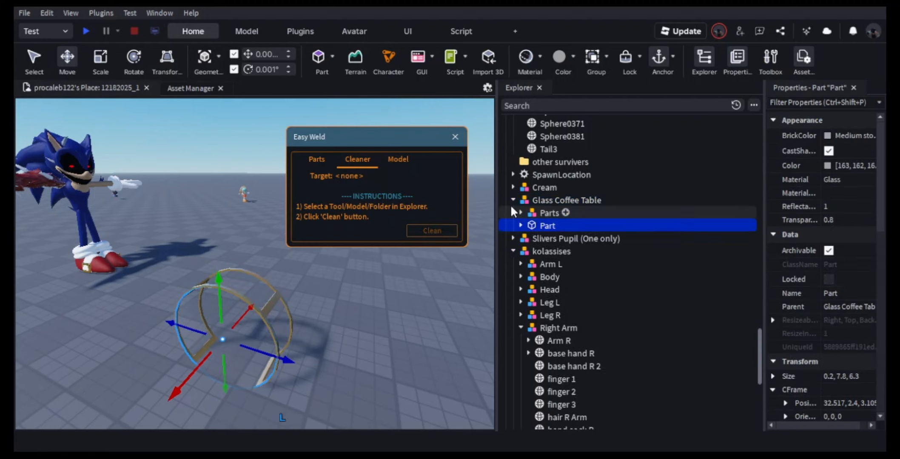
{"action": "key", "text": "Delete"}
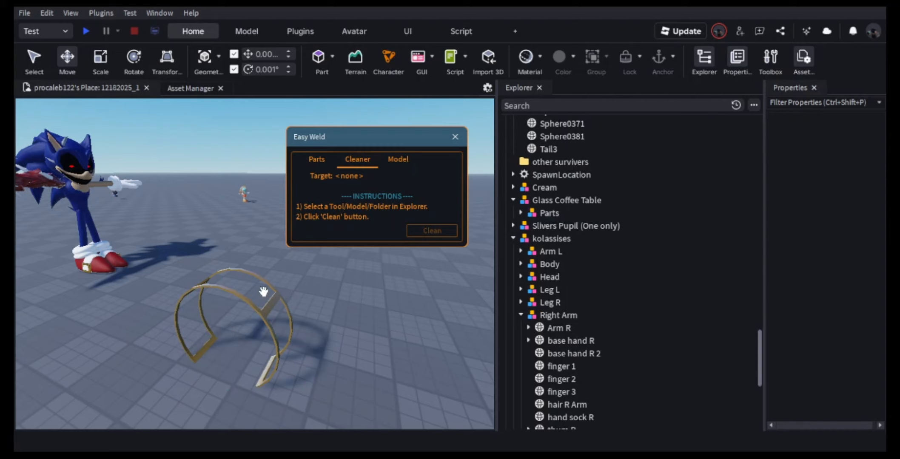
{"action": "left_click", "coordinate": [197, 286]}
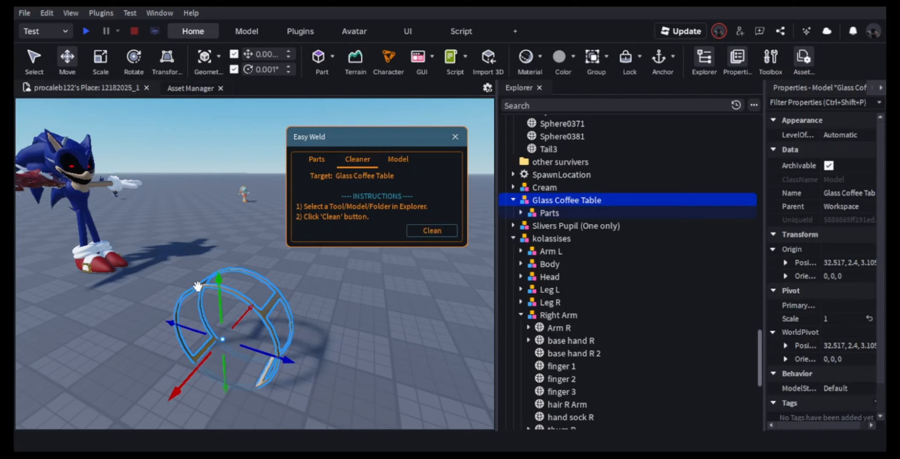
{"action": "key", "text": "Delete"}
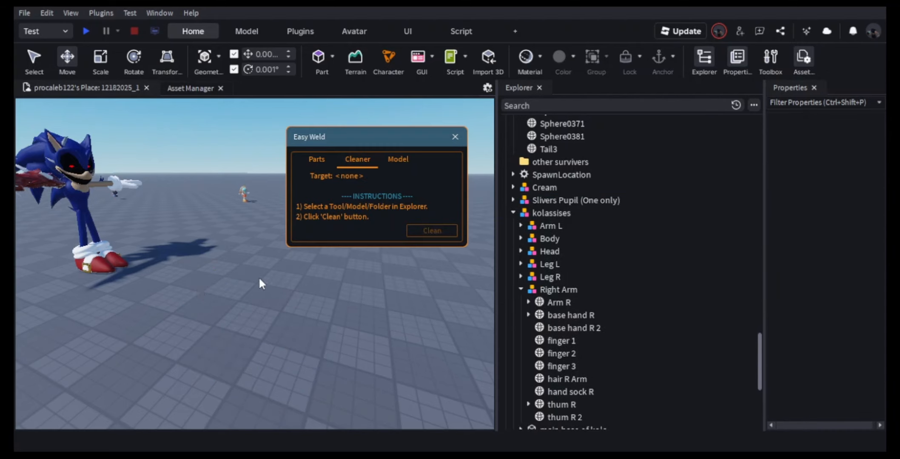
- Switch Easy Weld to Model mode, set Arm L as the model and expand its list of parts
{"action": "left_click", "coordinate": [397, 158]}
{"action": "right_click_drag", "start_coordinate": [279, 183], "coordinate": [279, 184]}
{"action": "key", "text": "d"}
{"action": "left_click", "coordinate": [534, 225]}
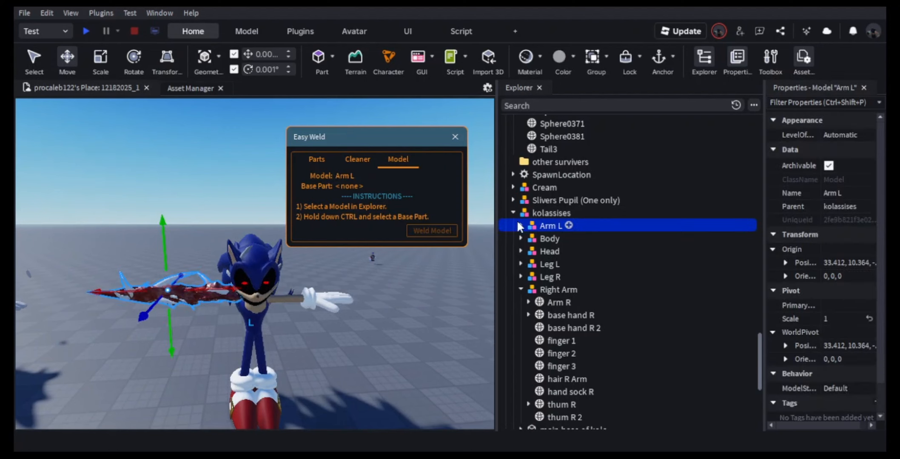
{"action": "left_click", "coordinate": [518, 225]}
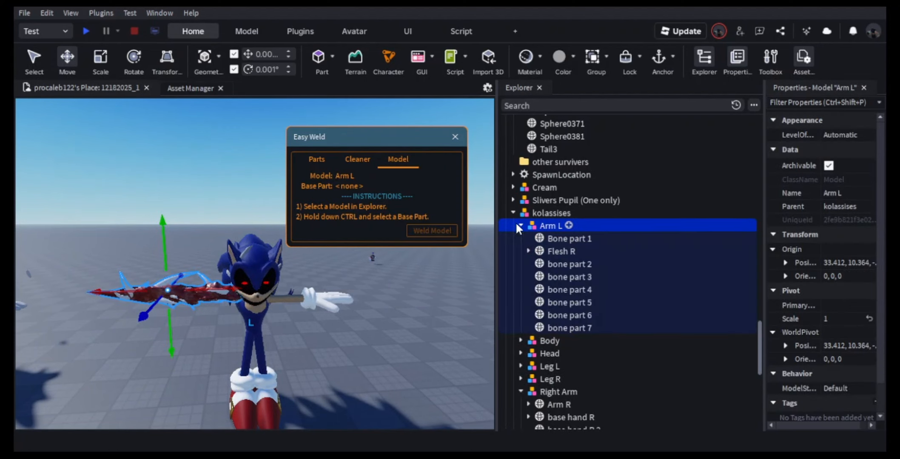
- Try moving the Flesh R mesh of Arm L along its blue axis and undo the move
{"action": "left_click", "coordinate": [551, 250]}
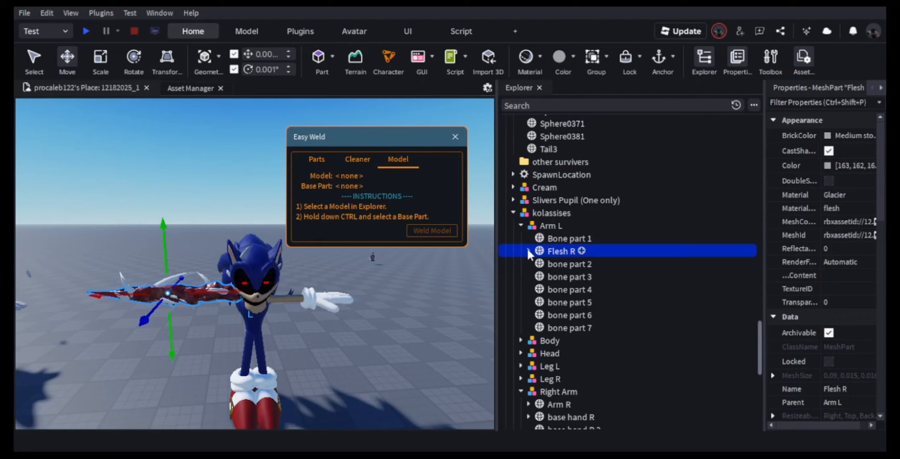
{"action": "left_click_drag", "start_coordinate": [154, 317], "coordinate": [150, 343]}
{"action": "key", "text": "ctrl+z"}
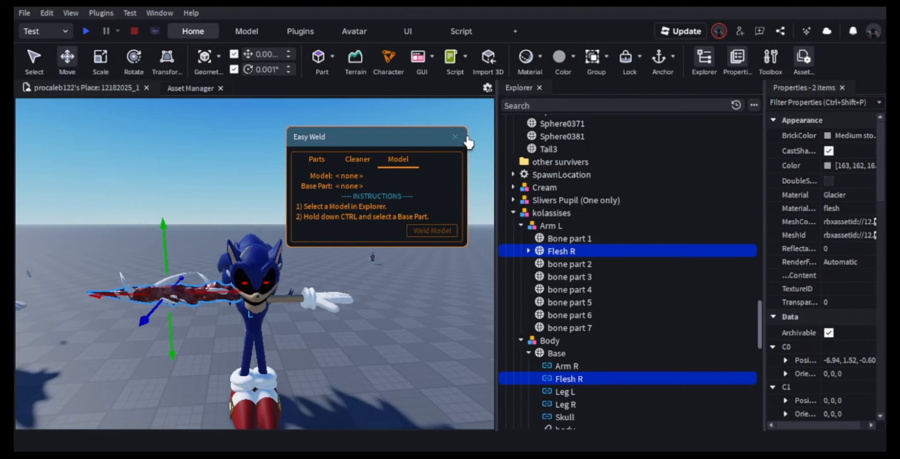
- Review Easy Weld's Parts, Cleaner and Model modes once more and close the plugin window
{"action": "left_click", "coordinate": [315, 162]}
{"action": "left_click", "coordinate": [357, 159]}
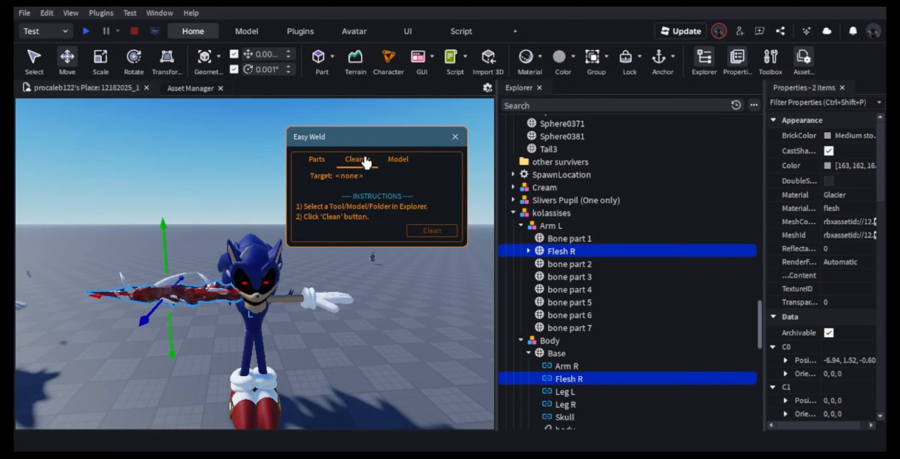
{"action": "left_click", "coordinate": [386, 160]}
{"action": "left_click", "coordinate": [334, 168]}
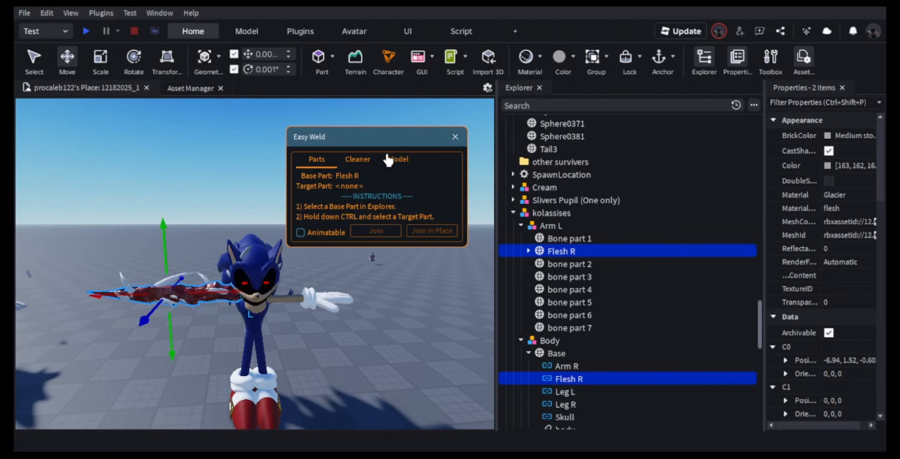
{"action": "left_click", "coordinate": [450, 136]}
{"action": "key", "text": "a"}
{"action": "key", "text": "w"}
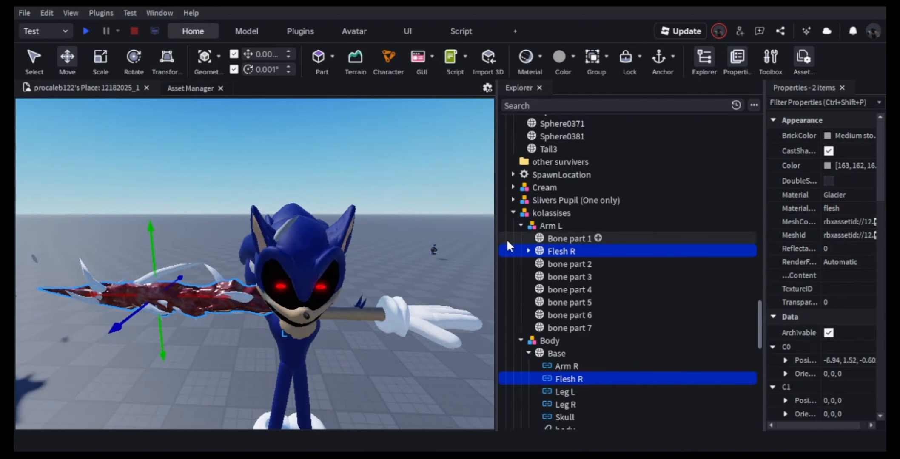
- Collapse the Arm L, Body and Right Arm groups and select the whole kolassises model
{"action": "left_click", "coordinate": [520, 225]}
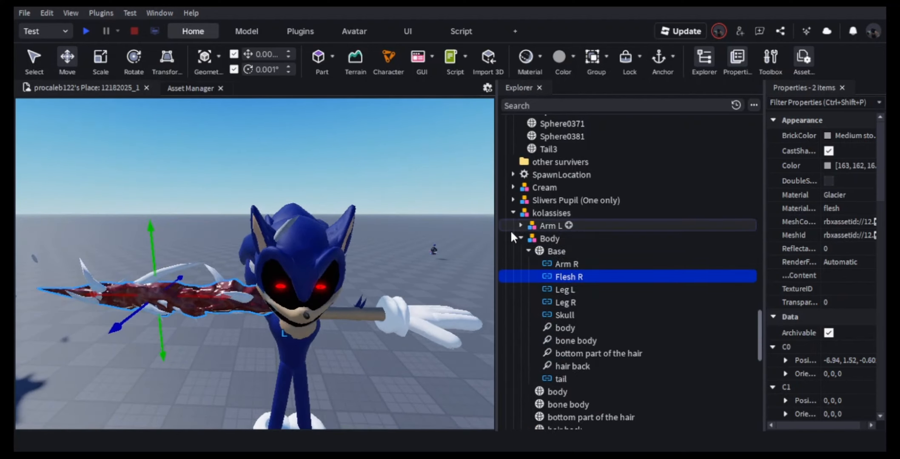
{"action": "left_click", "coordinate": [516, 242]}
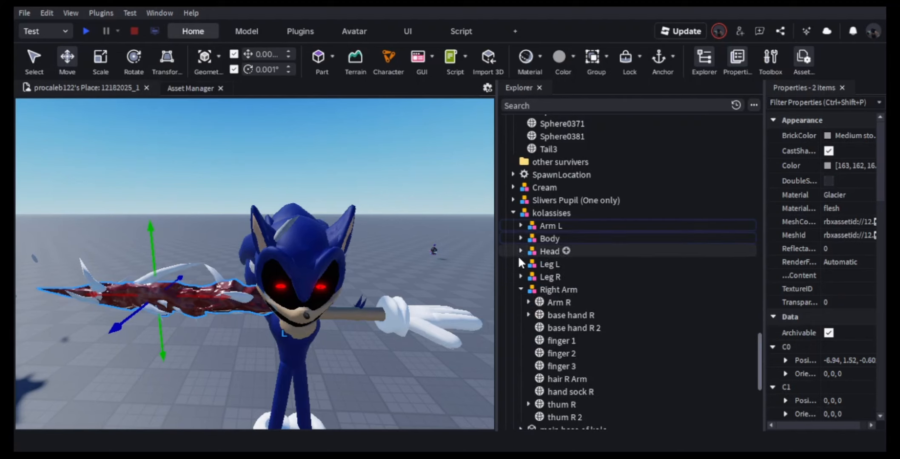
{"action": "left_click", "coordinate": [518, 289]}
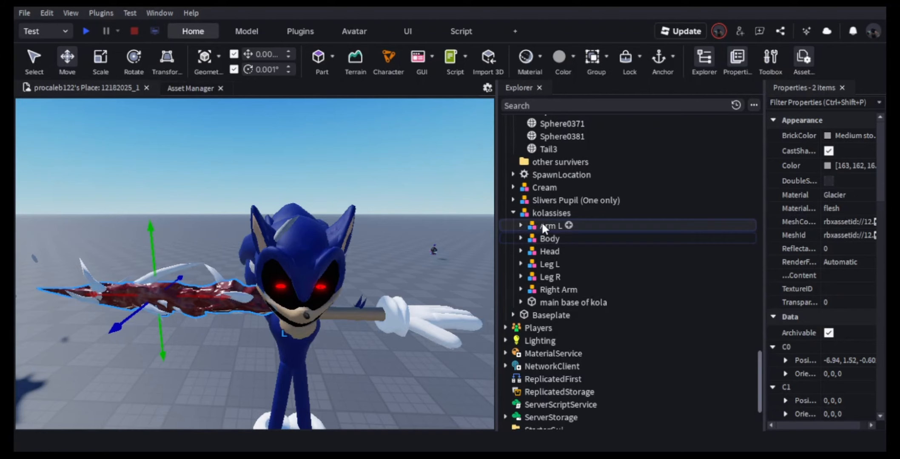
{"action": "right_click_drag", "start_coordinate": [374, 185], "coordinate": [374, 185]}
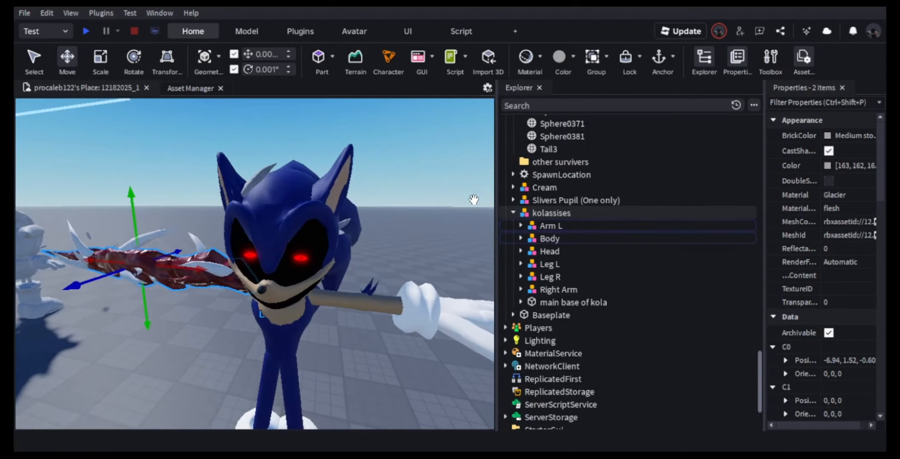
{"action": "left_click", "coordinate": [547, 214]}
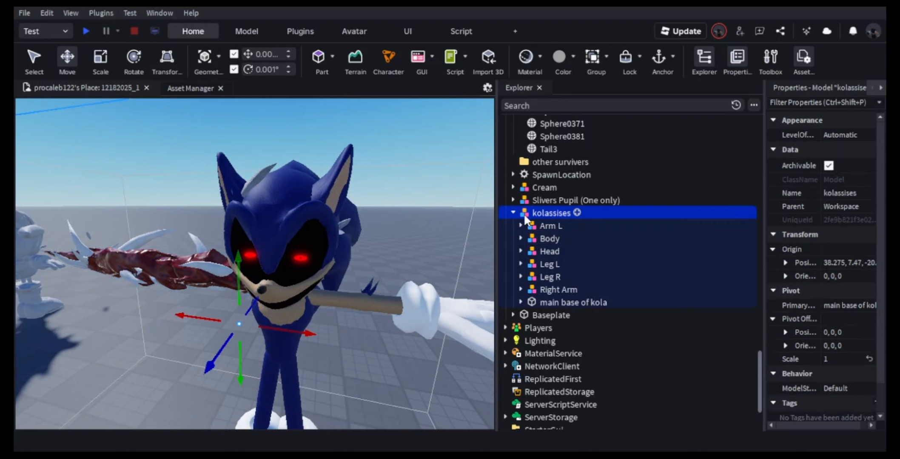
- Expand the Leg R group and examine its leg, bottom shoe, sock, lase and gold buckle meshes one by one
{"action": "left_click", "coordinate": [526, 277]}
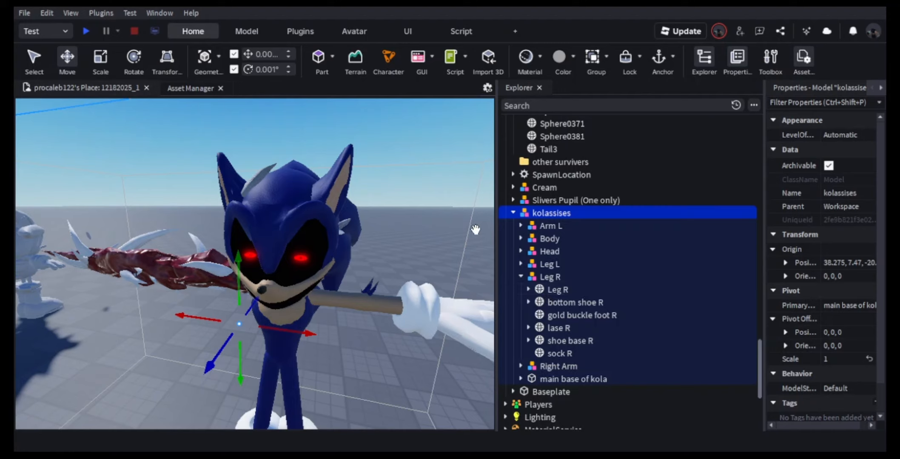
{"action": "left_click", "coordinate": [555, 284]}
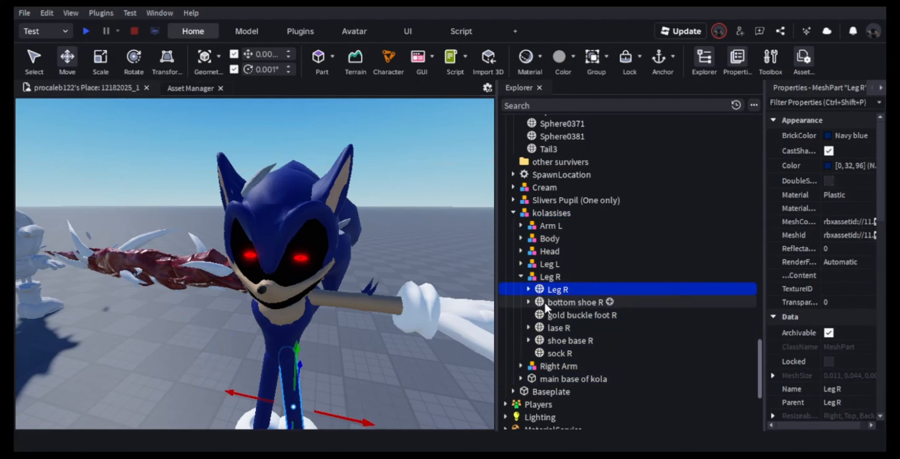
{"action": "left_click", "coordinate": [545, 302]}
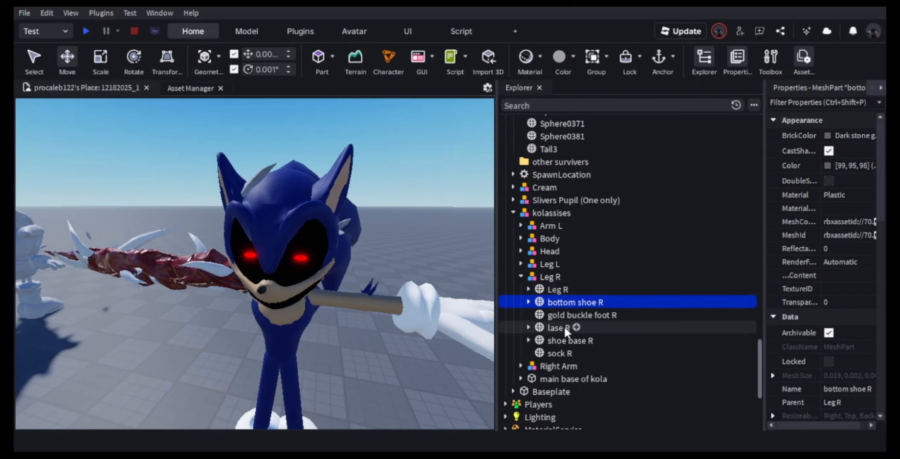
{"action": "left_click", "coordinate": [548, 290]}
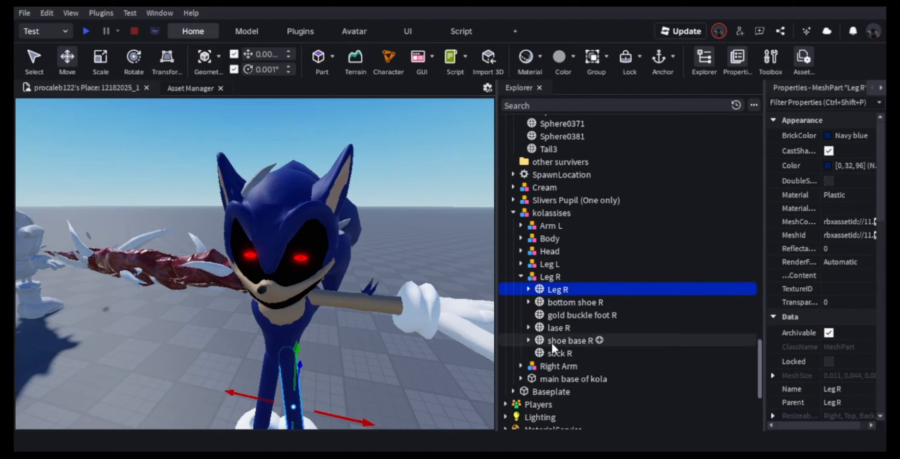
{"action": "left_click", "coordinate": [563, 354]}
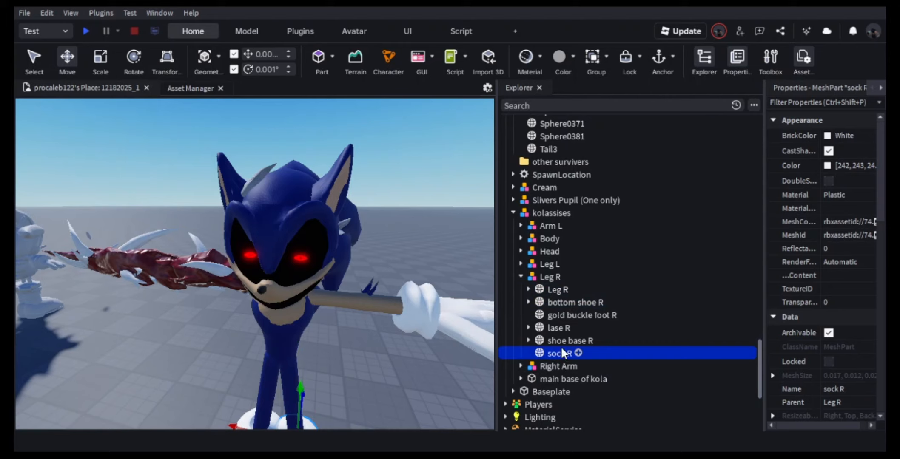
{"action": "left_click", "coordinate": [540, 324]}
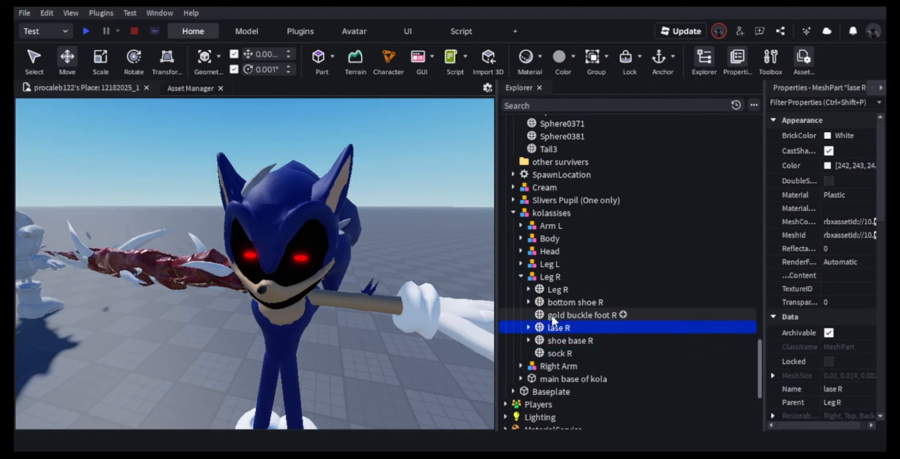
{"action": "left_click", "coordinate": [553, 316]}
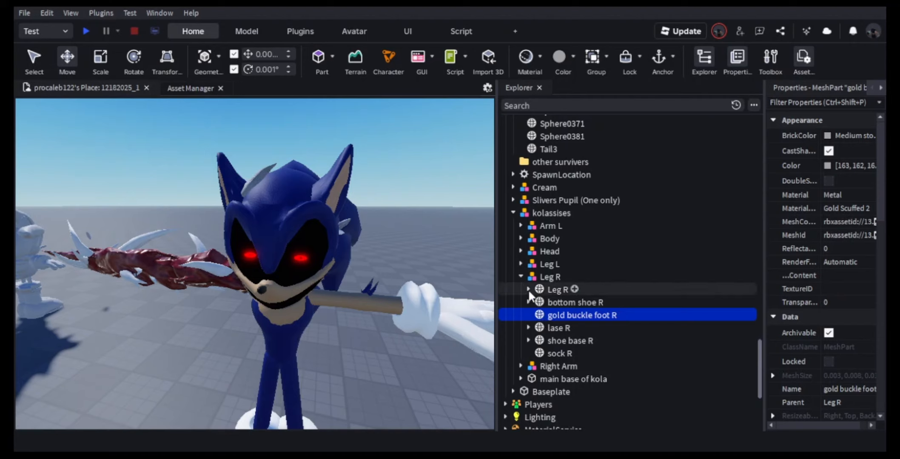
- Select the whole Leg R group, inspect it on the character and collapse it again
{"action": "left_click", "coordinate": [536, 277]}
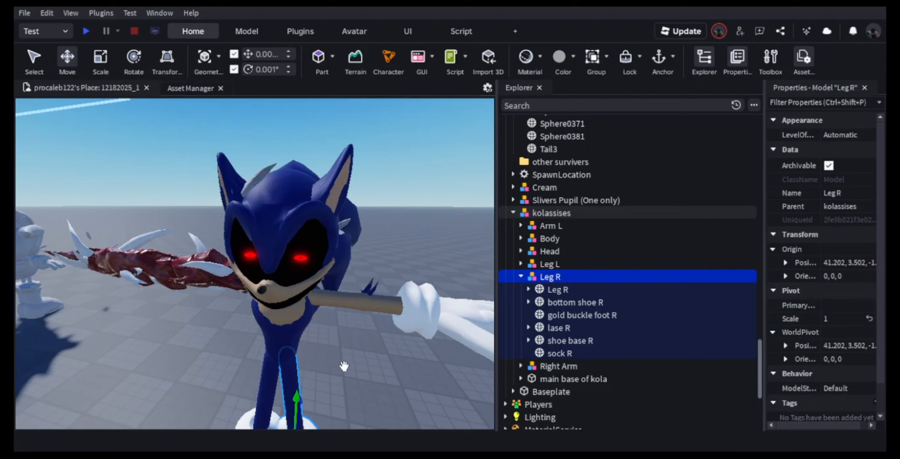
{"action": "right_click_drag", "start_coordinate": [348, 367], "coordinate": [349, 366]}
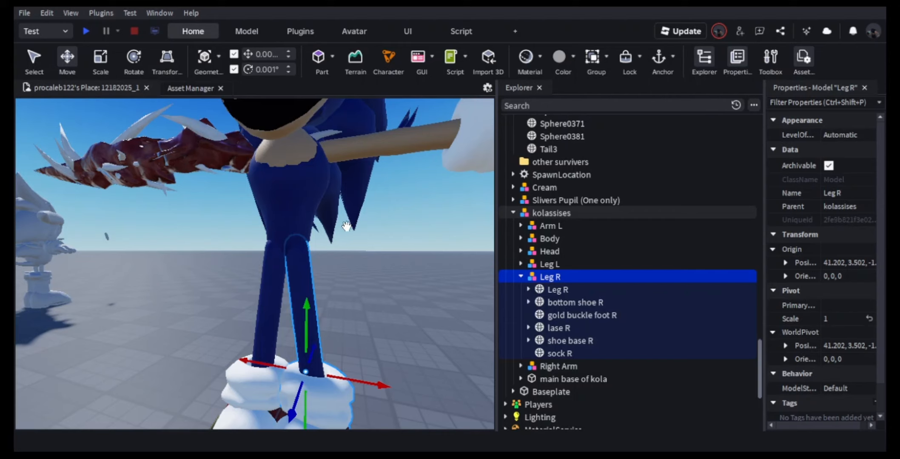
{"action": "left_click", "coordinate": [520, 276]}
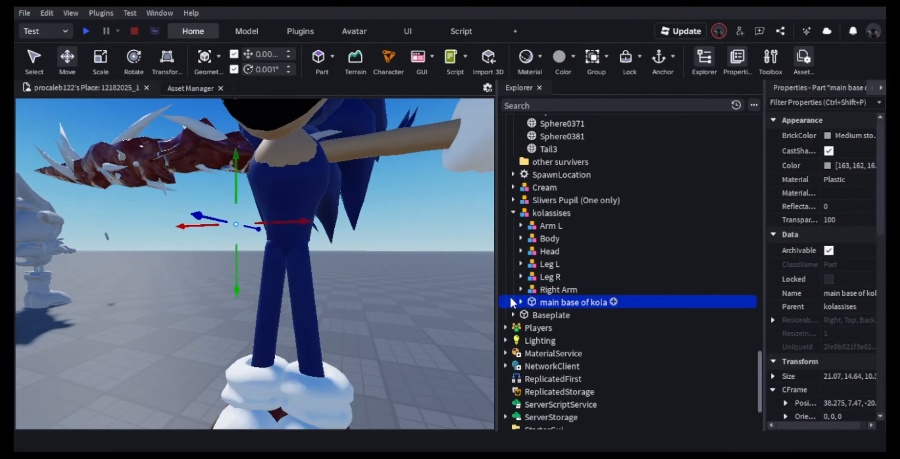
- Try to move the main base of kola part along its blue axis and undo the move
{"action": "key", "text": "s"}
{"action": "right_click_drag", "start_coordinate": [419, 278], "coordinate": [419, 278]}
{"action": "key", "text": "s"}
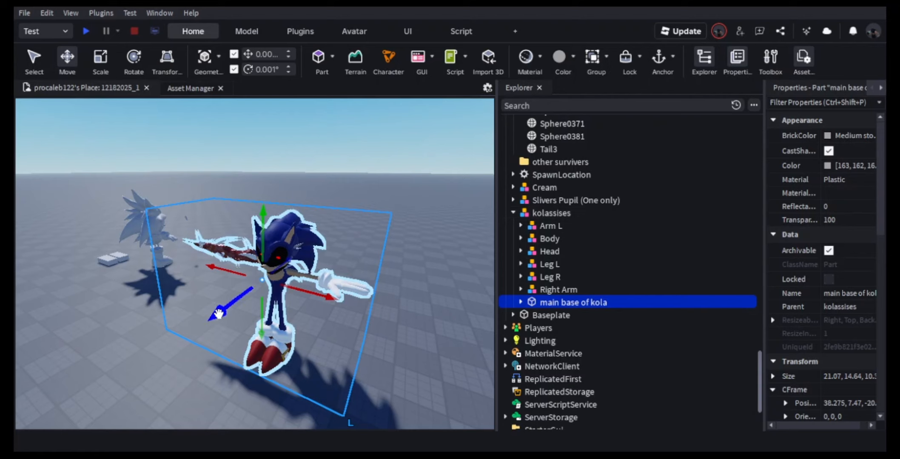
{"action": "left_click_drag", "start_coordinate": [215, 314], "coordinate": [202, 331]}
{"action": "key", "text": "ctrl+z"}
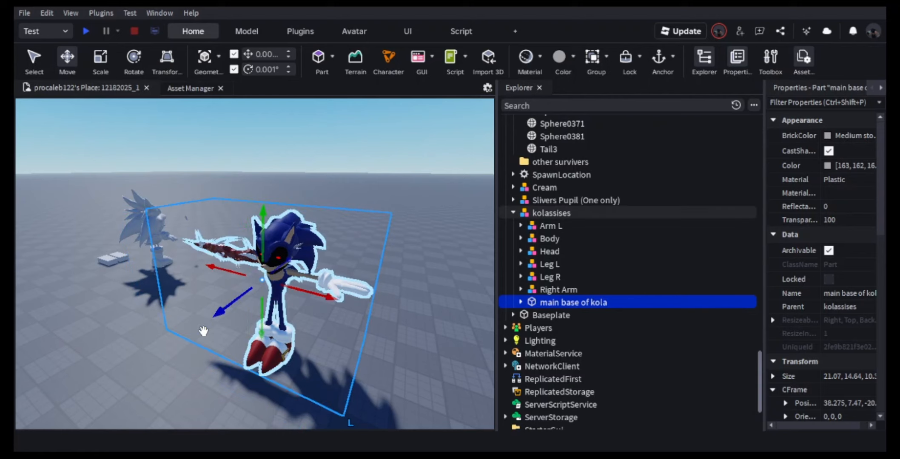
- Select the whole kolassises model and move it across the baseplate to about X 32.8, Z -24
{"action": "left_click", "coordinate": [546, 211]}
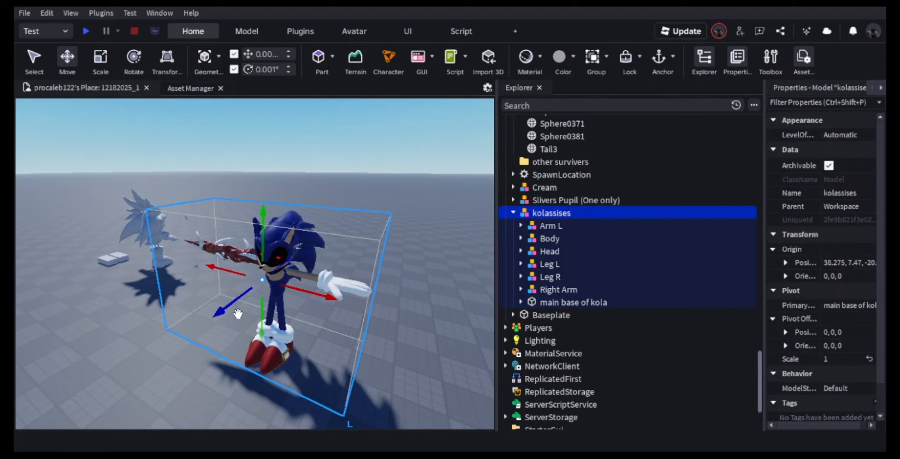
{"action": "left_click_drag", "start_coordinate": [227, 314], "coordinate": [224, 335]}
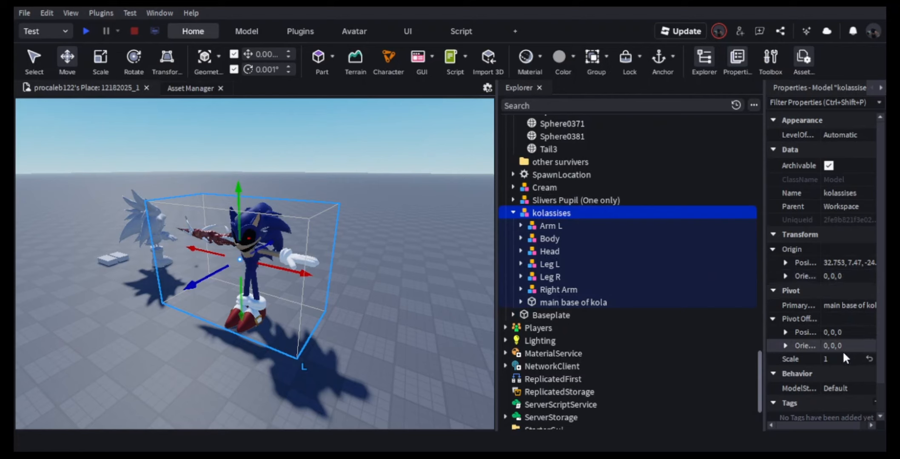
{"action": "scroll", "coordinate": [842, 351], "scroll_direction": "down", "scroll_amount": 2}
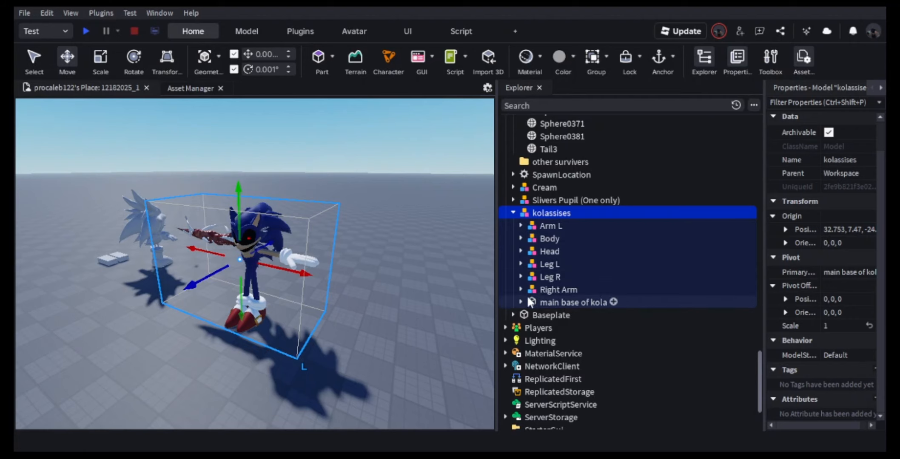
- Expand the Body group and examine the joints and welds stored inside its Base mesh
{"action": "left_click", "coordinate": [520, 239]}
{"action": "left_click", "coordinate": [528, 251]}
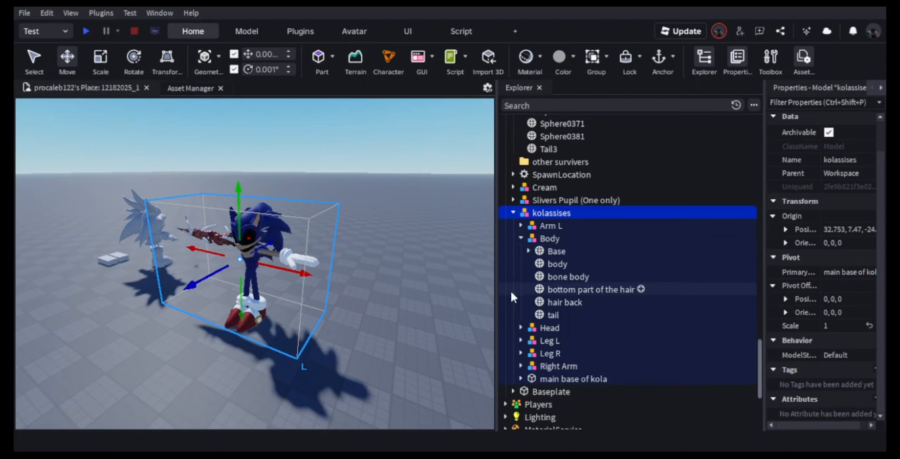
{"action": "left_click", "coordinate": [531, 249]}
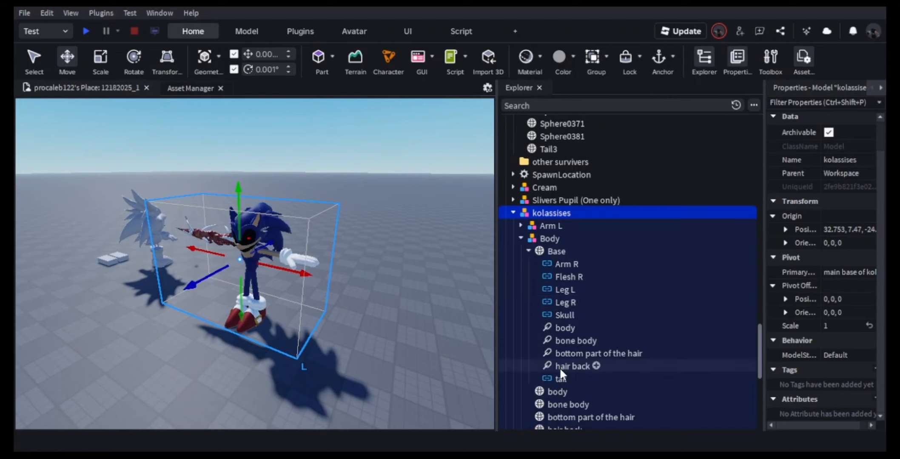
{"action": "left_click", "coordinate": [527, 251]}
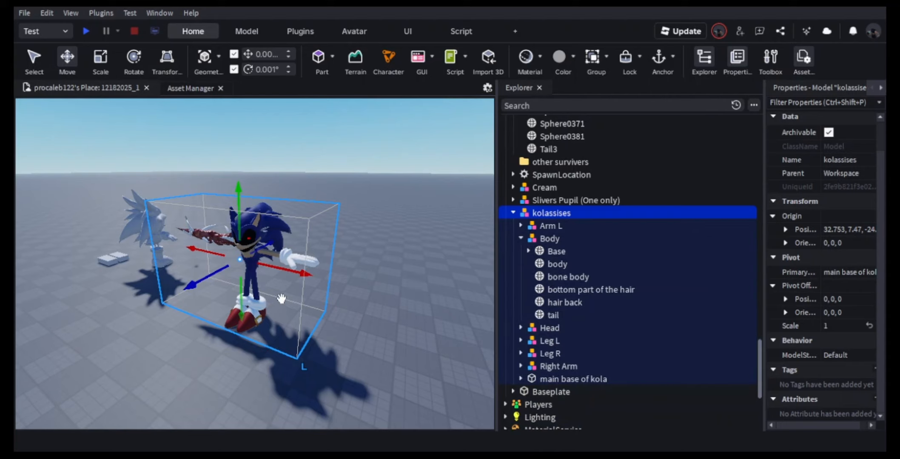
- Inspect the hair back and Base meshes on the character and collapse the Body group
{"action": "left_click", "coordinate": [547, 299]}
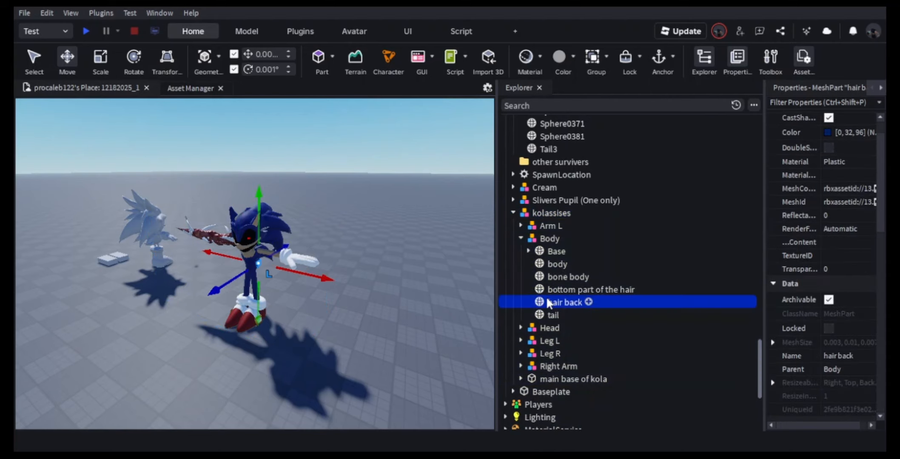
{"action": "left_click", "coordinate": [549, 252]}
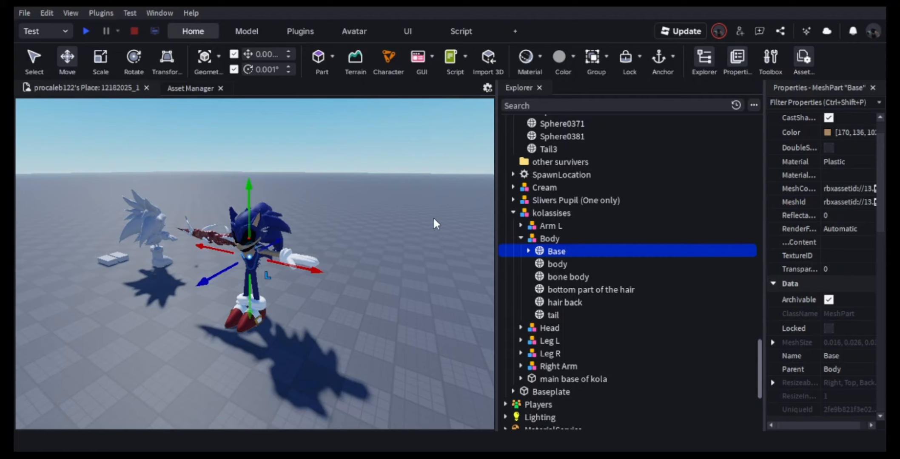
{"action": "left_click", "coordinate": [522, 239]}
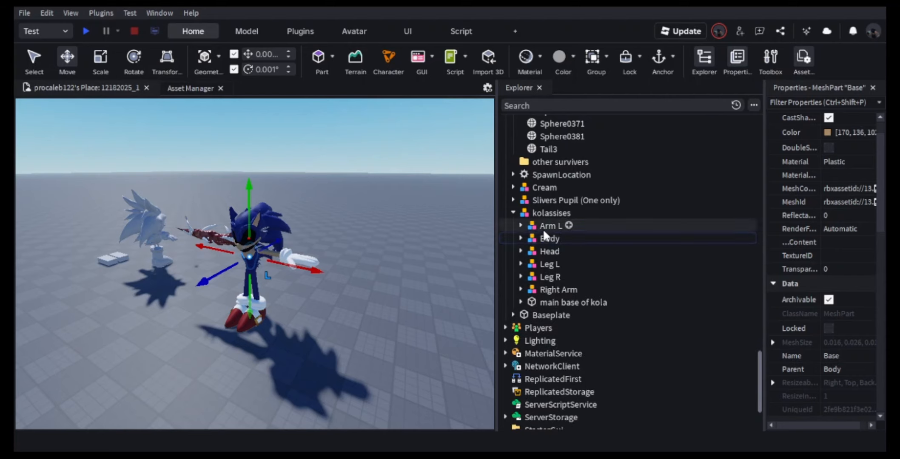
{"action": "left_click", "coordinate": [520, 239]}
{"action": "left_click", "coordinate": [518, 240]}
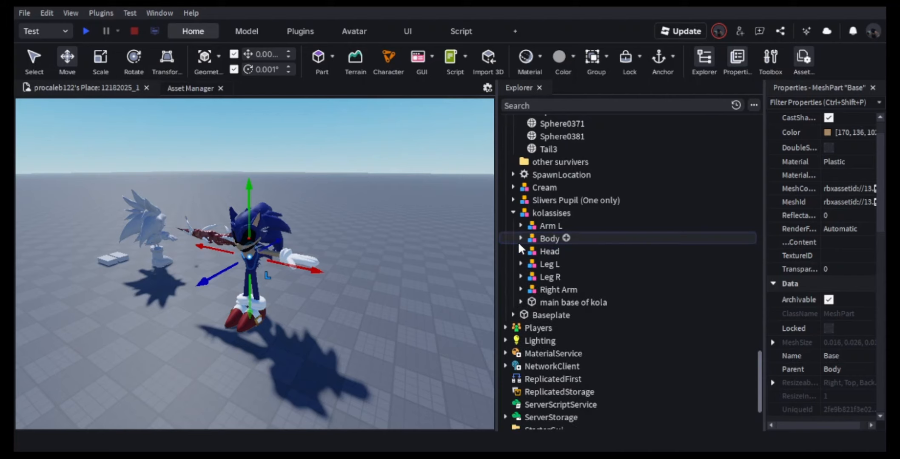
- Expand the Arm L and Body groups, and re-enable Easy Weld's Animatable option before closing its window
{"action": "left_click", "coordinate": [520, 225]}
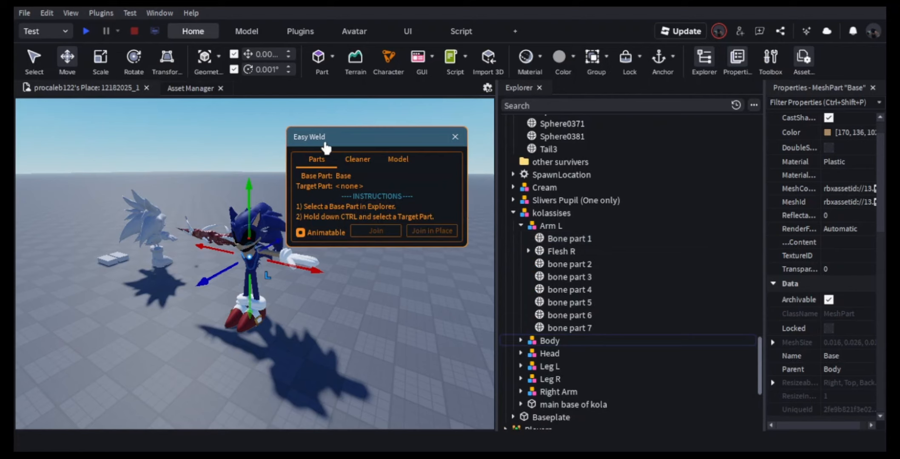
{"action": "left_click_drag", "start_coordinate": [323, 149], "coordinate": [278, 151]}
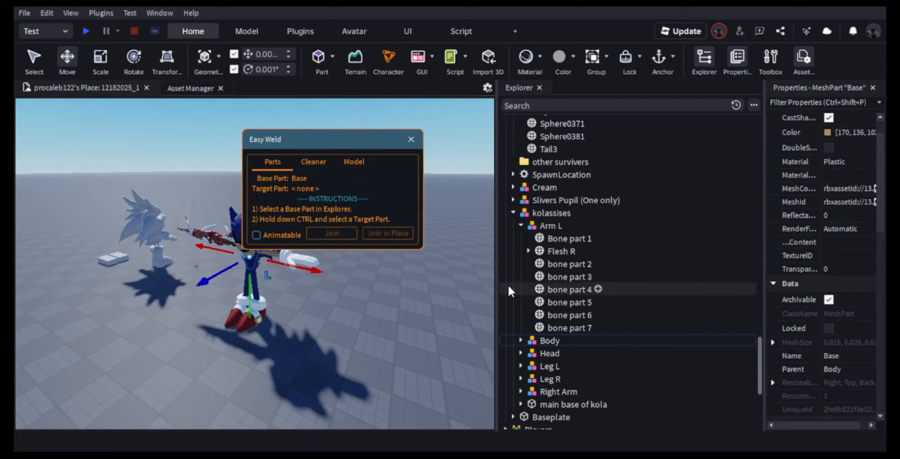
{"action": "left_click", "coordinate": [263, 238]}
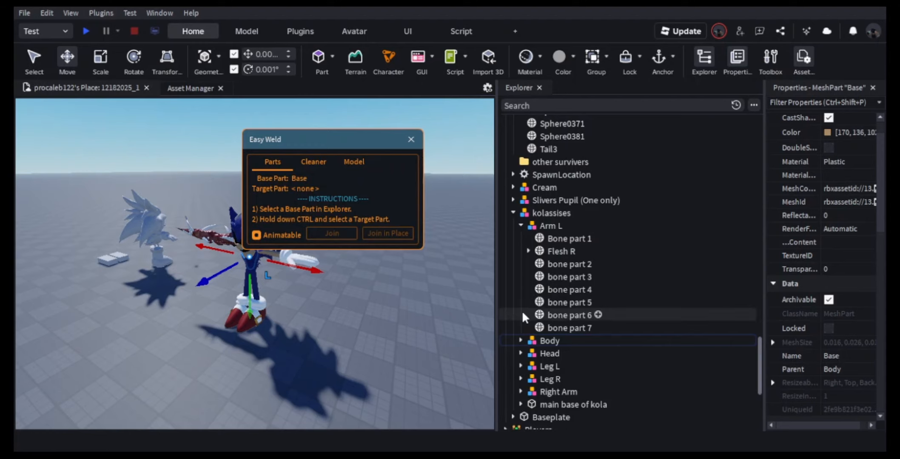
{"action": "left_click", "coordinate": [519, 341]}
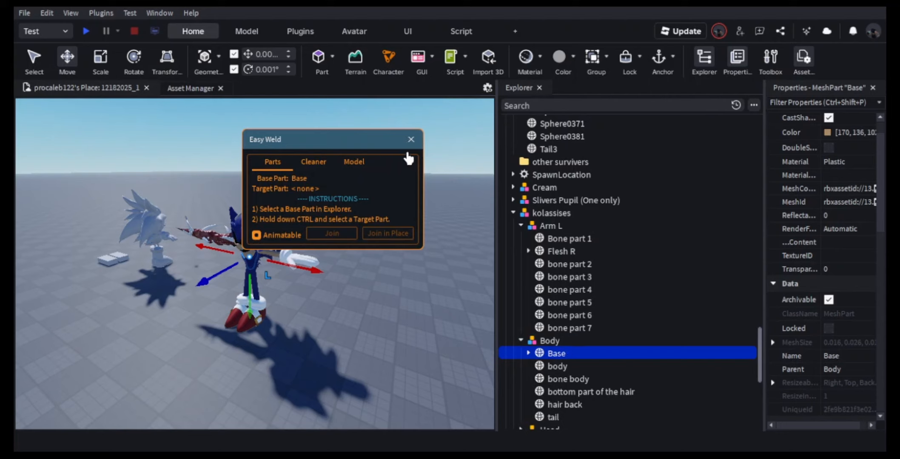
{"action": "left_click", "coordinate": [411, 139]}
- Open Moon Animator and create a new rig animation for the kolassises model
{"action": "left_click", "coordinate": [378, 208]}
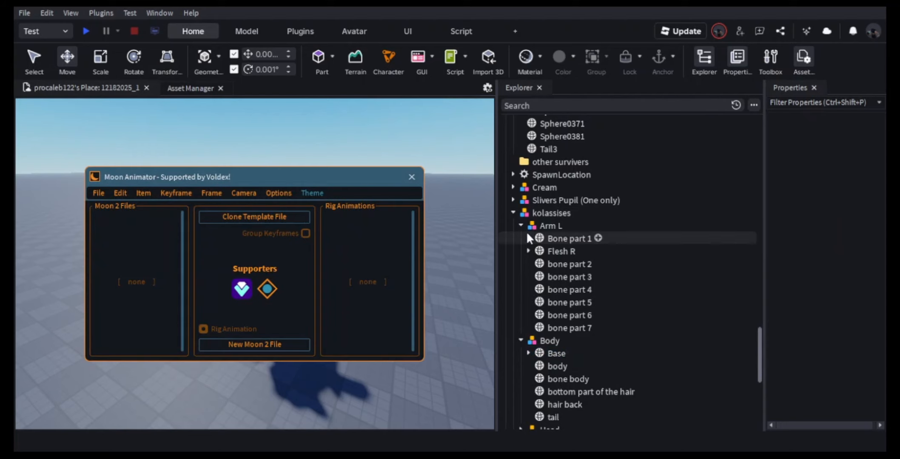
{"action": "left_click", "coordinate": [547, 213]}
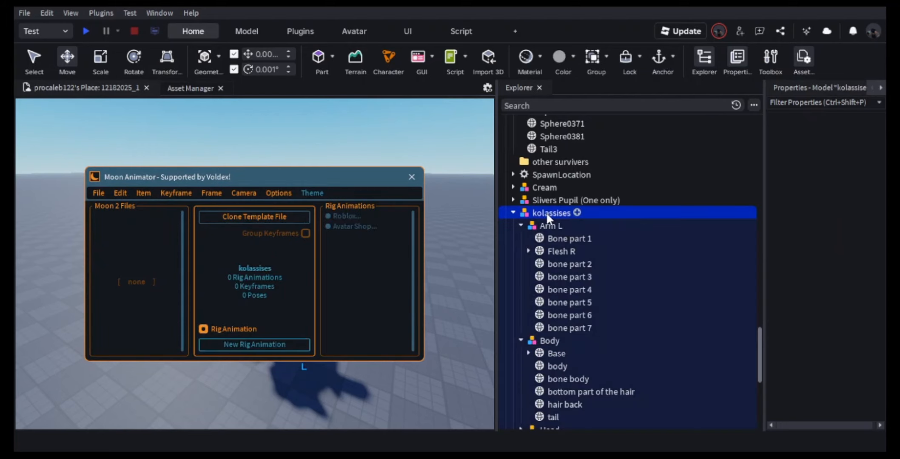
{"action": "left_click", "coordinate": [290, 349]}
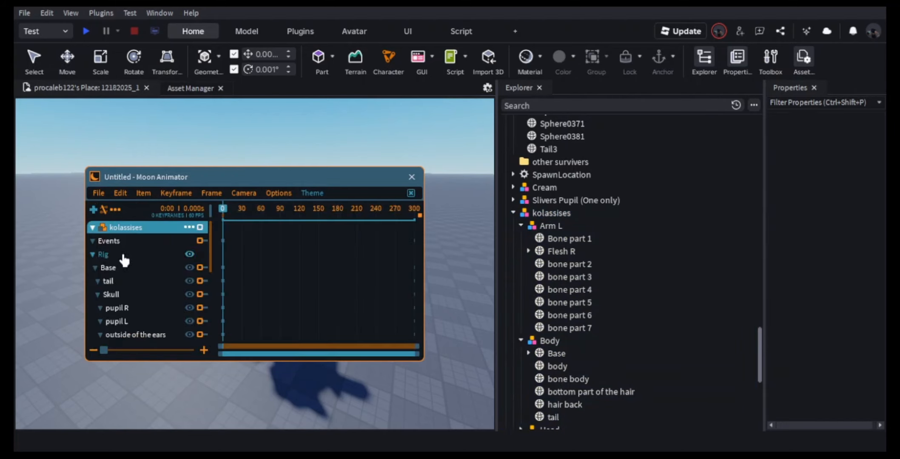
- Look through the kolassises rig's full joint list, from Base down to the hand and finger joints
{"action": "left_click", "coordinate": [145, 282]}
{"action": "scroll", "coordinate": [144, 282], "scroll_direction": "down", "scroll_amount": 10}
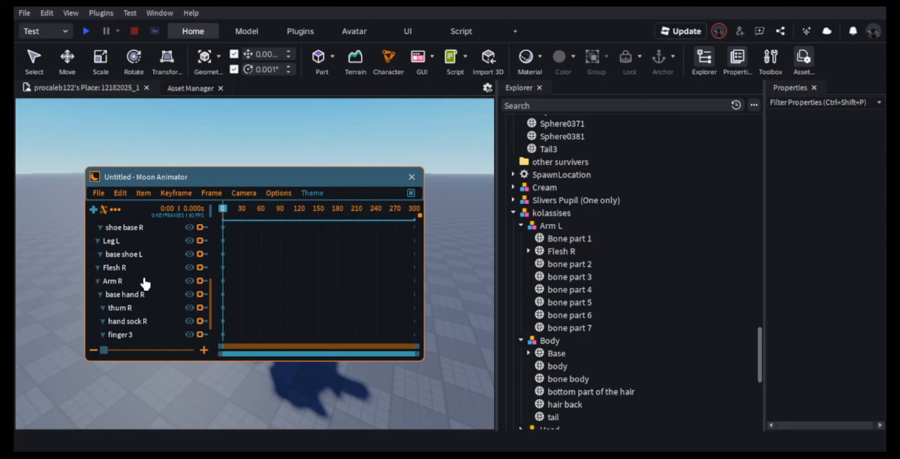
{"action": "scroll", "coordinate": [146, 284], "scroll_direction": "down", "scroll_amount": 2}
{"action": "scroll", "coordinate": [144, 283], "scroll_direction": "up", "scroll_amount": 7}
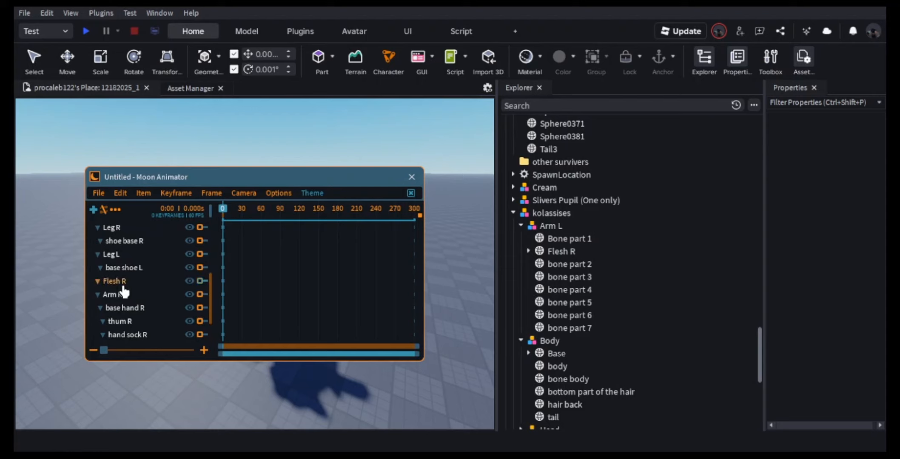
{"action": "scroll", "coordinate": [100, 260], "scroll_direction": "up", "scroll_amount": 1}
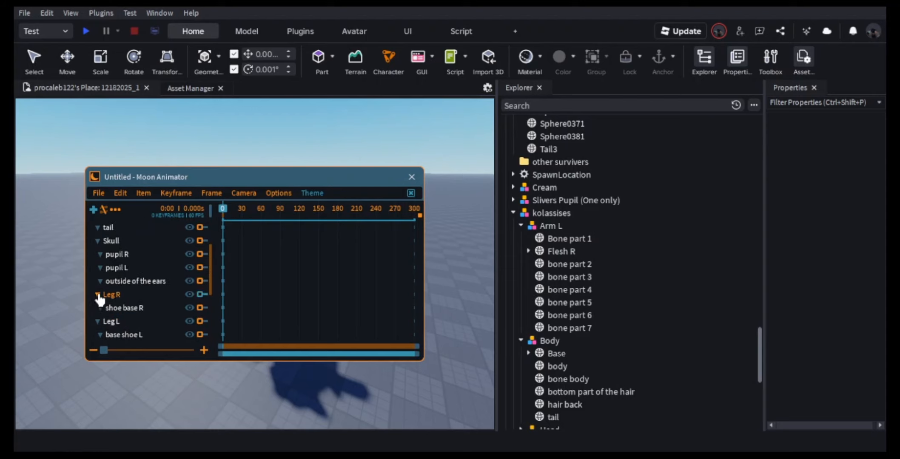
{"action": "scroll", "coordinate": [97, 301], "scroll_direction": "up", "scroll_amount": 3}
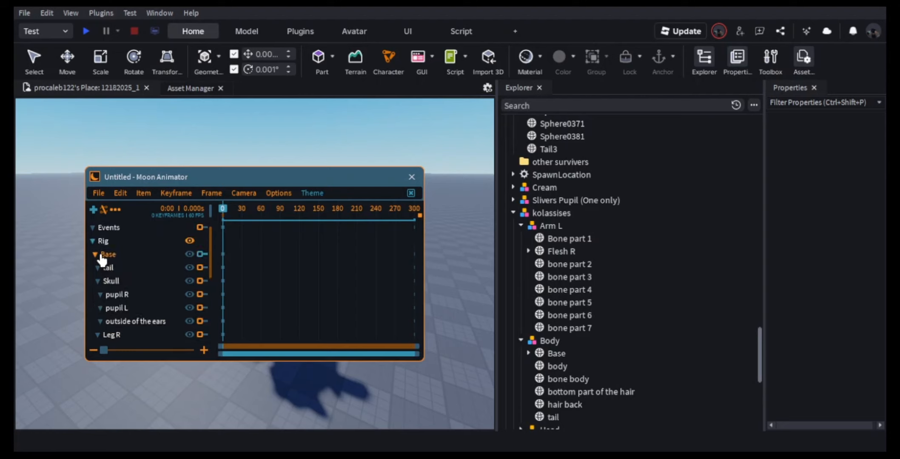
- Collapse and expand the rig's Base joint to examine how the tail, Skull and leg joints nest beneath it
{"action": "left_click", "coordinate": [96, 255]}
{"action": "left_click", "coordinate": [95, 268]}
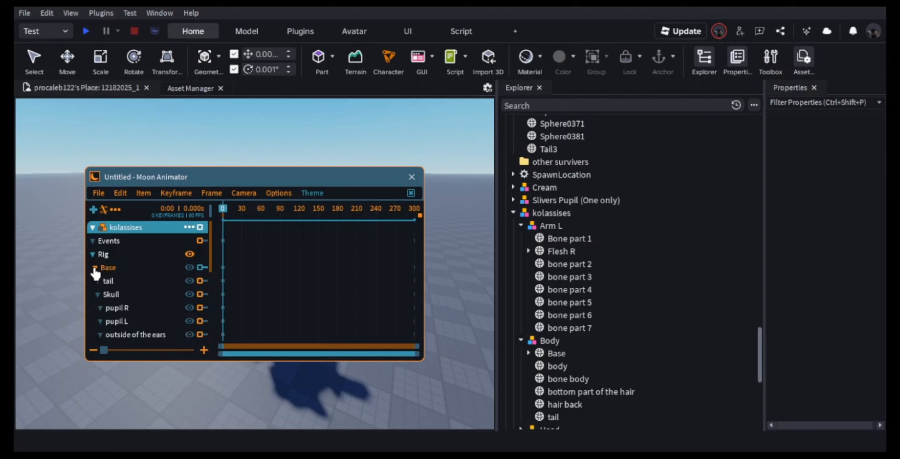
{"action": "left_click", "coordinate": [108, 281]}
{"action": "scroll", "coordinate": [109, 281], "scroll_direction": "down", "scroll_amount": 2}
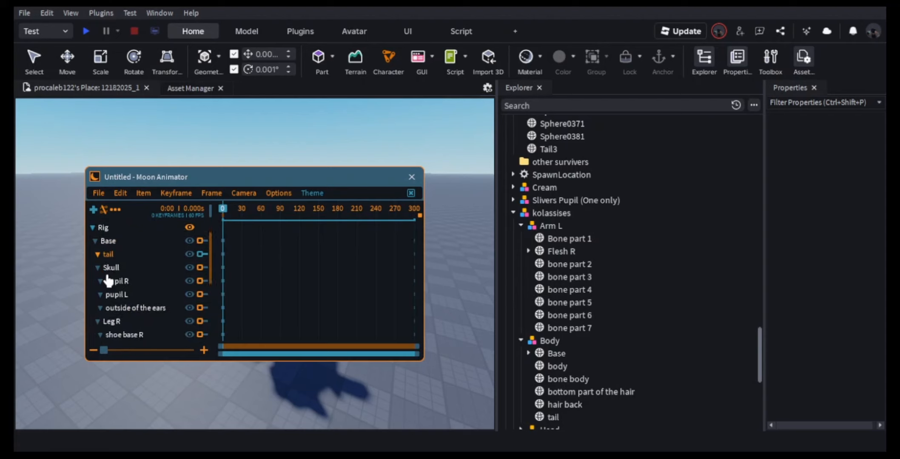
{"action": "scroll", "coordinate": [109, 281], "scroll_direction": "down", "scroll_amount": 1}
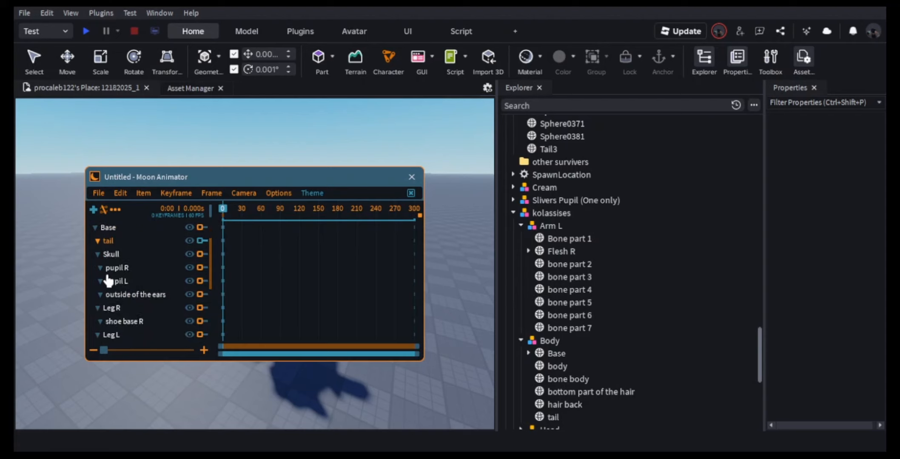
{"action": "left_click", "coordinate": [94, 231]}
{"action": "scroll", "coordinate": [112, 346], "scroll_direction": "down", "scroll_amount": 5}
{"action": "scroll", "coordinate": [114, 346], "scroll_direction": "up", "scroll_amount": 7}
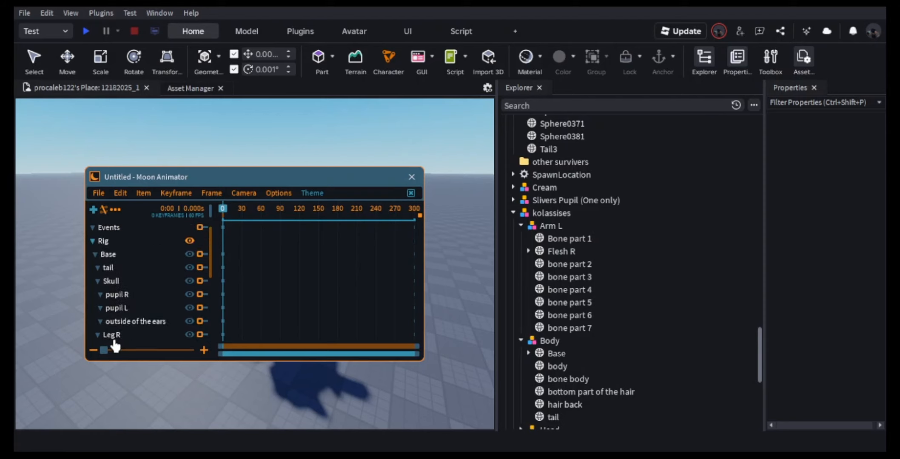
{"action": "scroll", "coordinate": [115, 346], "scroll_direction": "up", "scroll_amount": 1}
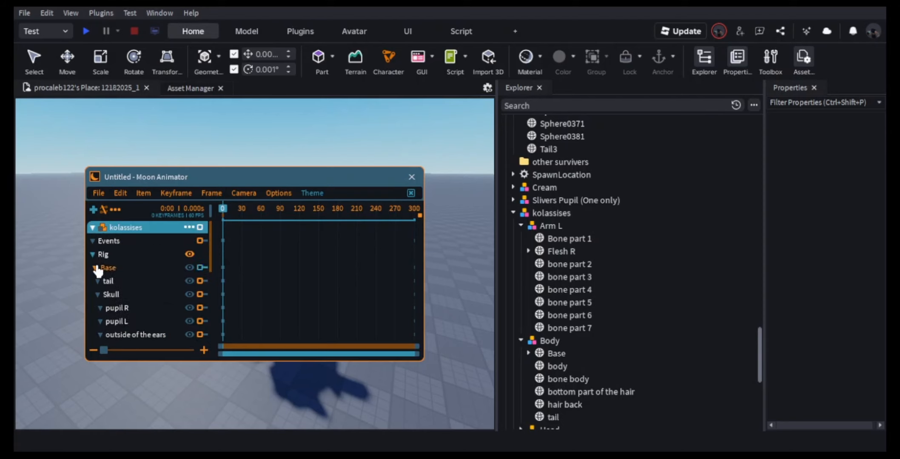
{"action": "left_click", "coordinate": [96, 268]}
{"action": "left_click", "coordinate": [96, 268]}
- Collapse and expand the Leg R joint repeatedly to examine how shoe base R is nested beneath it
{"action": "scroll", "coordinate": [110, 290], "scroll_direction": "down", "scroll_amount": 1}
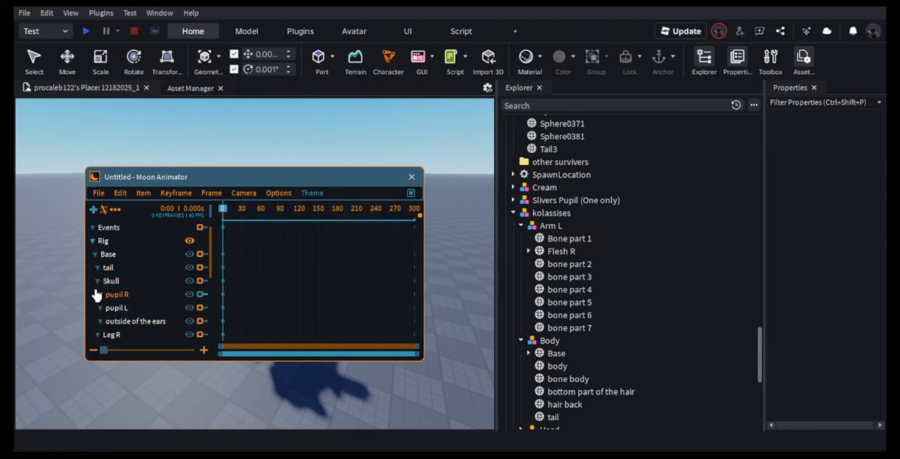
{"action": "scroll", "coordinate": [97, 295], "scroll_direction": "down", "scroll_amount": 2}
{"action": "left_click", "coordinate": [97, 310]}
{"action": "left_click", "coordinate": [96, 309]}
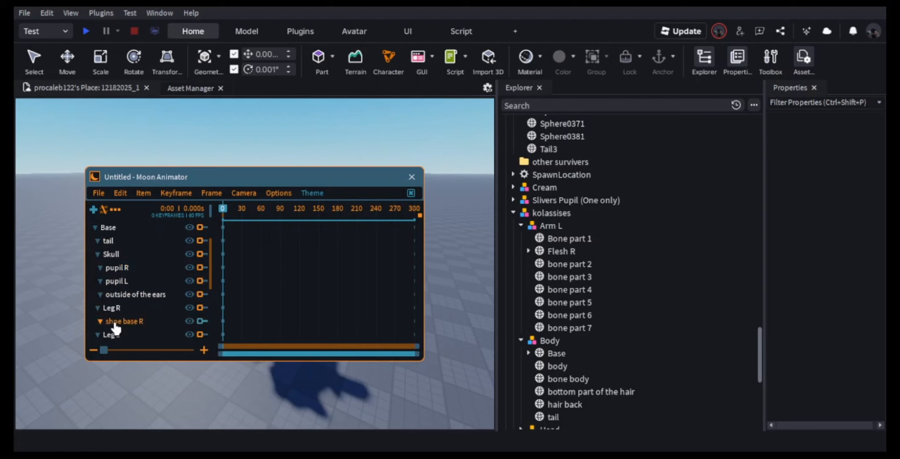
{"action": "left_click", "coordinate": [96, 309]}
{"action": "left_click", "coordinate": [96, 310]}
{"action": "left_click", "coordinate": [95, 309]}
{"action": "left_click", "coordinate": [95, 309]}
{"action": "left_click", "coordinate": [97, 313]}
{"action": "left_click", "coordinate": [98, 313]}
{"action": "left_click", "coordinate": [99, 311]}
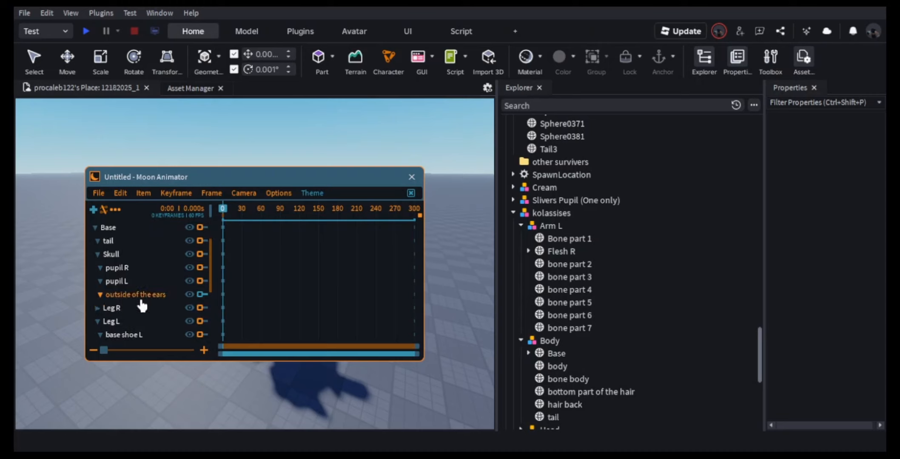
{"action": "scroll", "coordinate": [141, 301], "scroll_direction": "down", "scroll_amount": 1}
{"action": "left_click", "coordinate": [101, 298]}
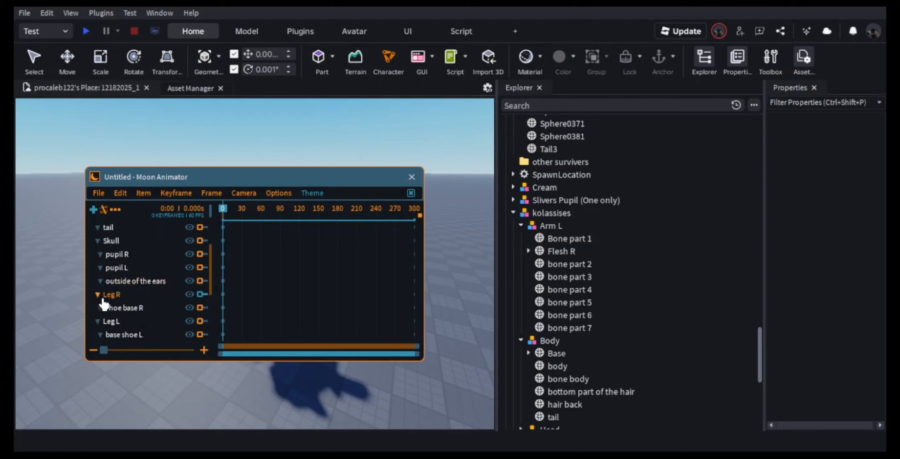
- Examine the Leg L and Flesh R joints in the rig and collapse the Arm R branch
{"action": "scroll", "coordinate": [104, 304], "scroll_direction": "down", "scroll_amount": 1}
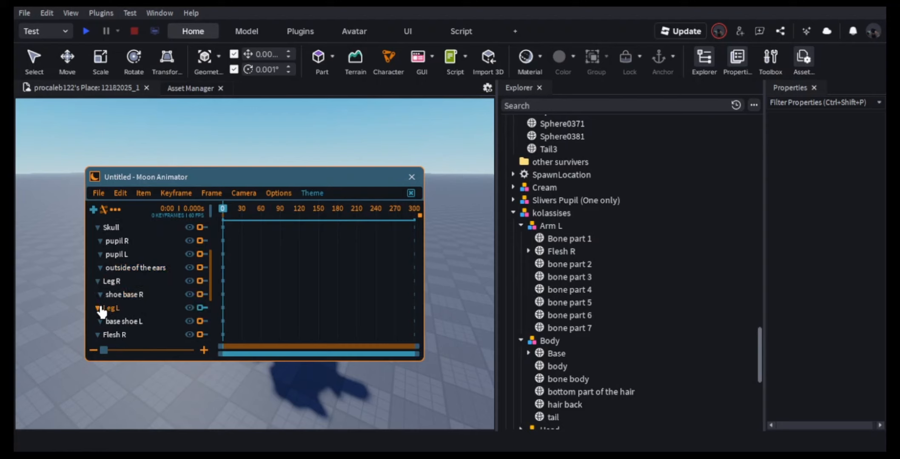
{"action": "scroll", "coordinate": [101, 311], "scroll_direction": "down", "scroll_amount": 2}
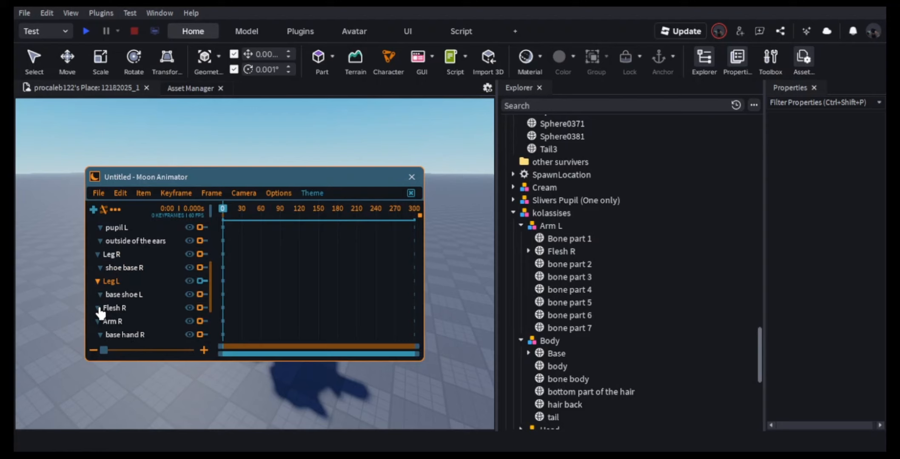
{"action": "scroll", "coordinate": [96, 326], "scroll_direction": "up", "scroll_amount": 1}
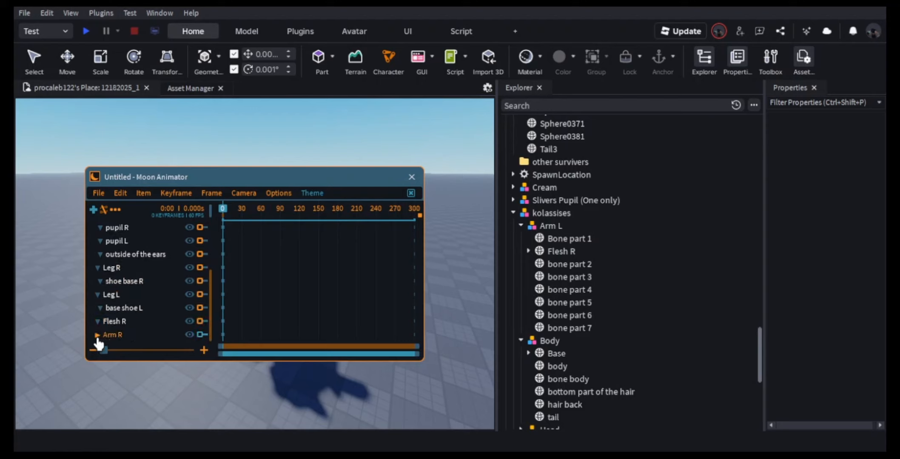
- Look through the hand and finger joints nested under Arm R and return to the start of the rig's joint list
{"action": "scroll", "coordinate": [98, 338], "scroll_direction": "down", "scroll_amount": 3}
{"action": "scroll", "coordinate": [97, 327], "scroll_direction": "down", "scroll_amount": 3}
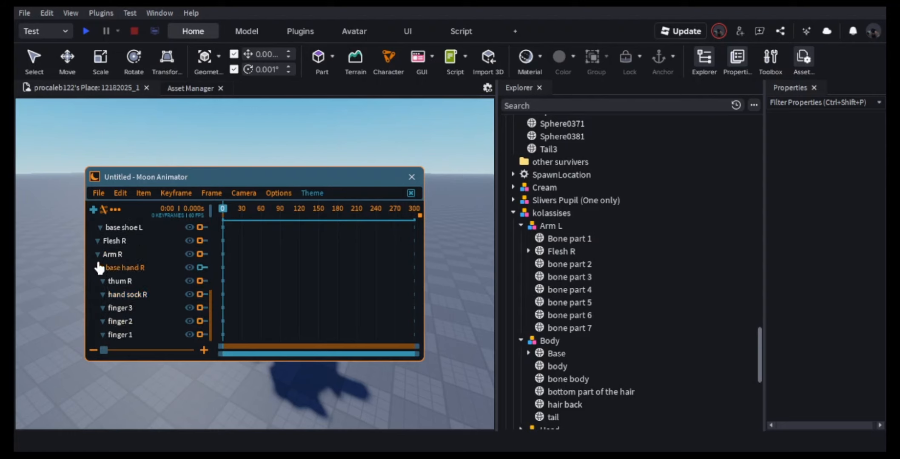
{"action": "scroll", "coordinate": [99, 267], "scroll_direction": "up", "scroll_amount": 10}
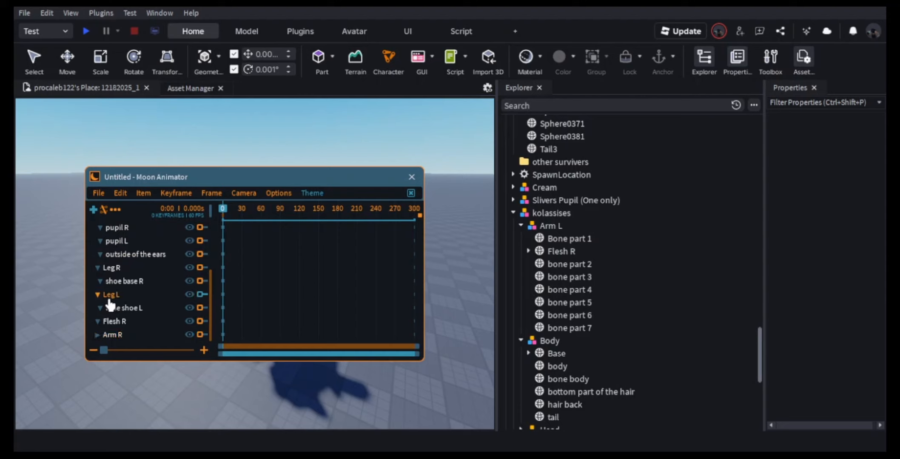
{"action": "scroll", "coordinate": [110, 302], "scroll_direction": "up", "scroll_amount": 2}
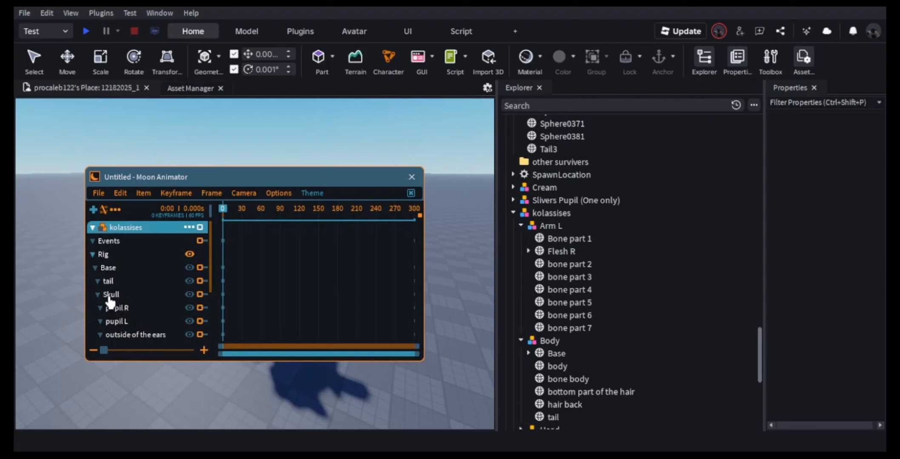
- Hide the Moon Animator window and examine the kolassises character's highlighted joints up close
{"action": "key", "text": "h"}
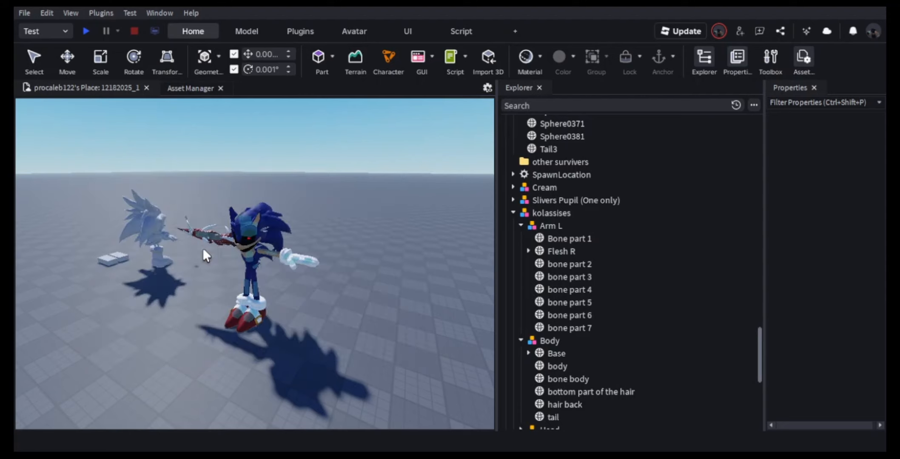
{"action": "scroll", "coordinate": [315, 229], "scroll_direction": "up", "scroll_amount": 5}
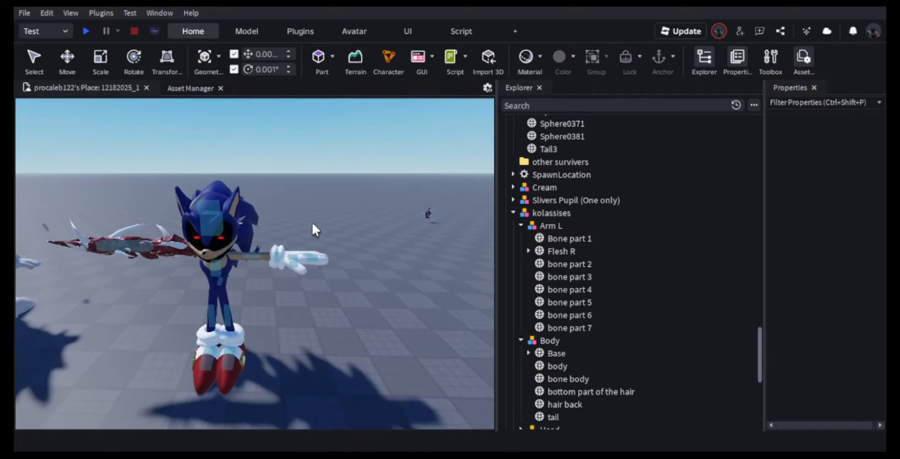
{"action": "key", "text": "w"}
{"action": "key", "text": "a"}
{"action": "right_click_drag", "start_coordinate": [312, 224], "coordinate": [313, 225]}
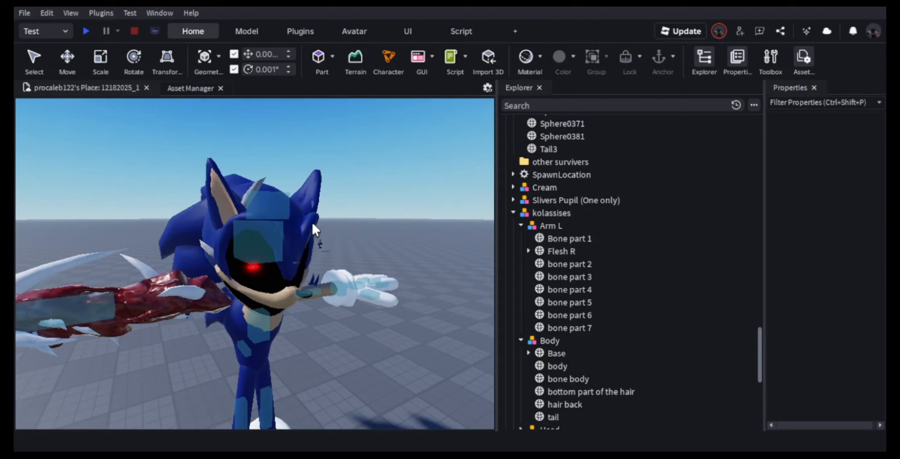
- Try rotating a finger joint on the kolassises character's white-gloved hand, and undo the rotation
{"action": "key", "text": "d"}
{"action": "right_click_drag", "start_coordinate": [348, 215], "coordinate": [347, 215]}
{"action": "left_click", "coordinate": [280, 250]}
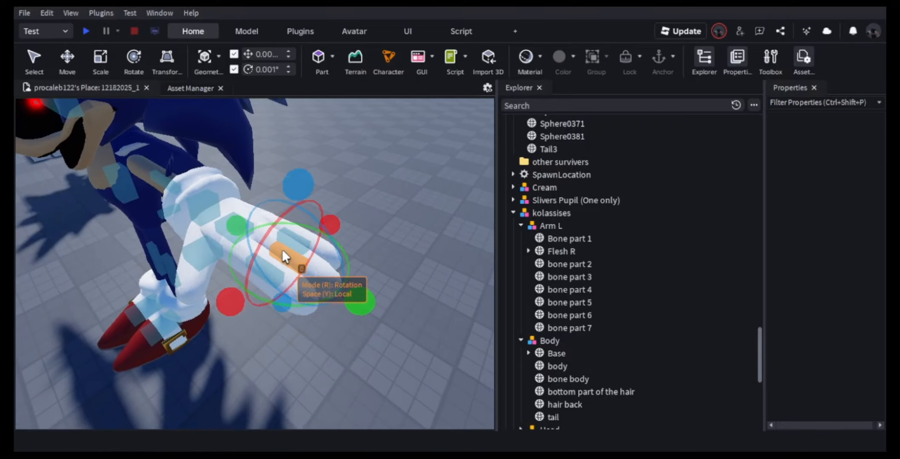
{"action": "left_click_drag", "start_coordinate": [309, 193], "coordinate": [332, 254]}
{"action": "key", "text": "ctrl+z"}
{"action": "key", "text": "ctrl+z"}
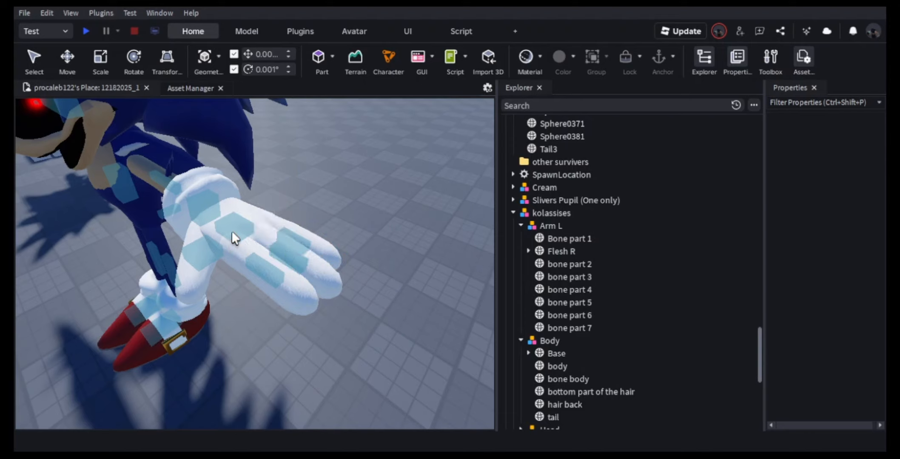
- Try rotating the base joint of the gloved hand, undo it, and test the neighbouring wrist joint
{"action": "left_click", "coordinate": [231, 231]}
{"action": "left_click_drag", "start_coordinate": [225, 191], "coordinate": [236, 225]}
{"action": "key", "text": "ctrl+z"}
{"action": "key", "text": "ctrl+z"}
{"action": "left_click", "coordinate": [212, 219]}
{"action": "left_click_drag", "start_coordinate": [100, 261], "coordinate": [226, 212]}
{"action": "left_click", "coordinate": [227, 212]}
{"action": "key", "text": "a"}
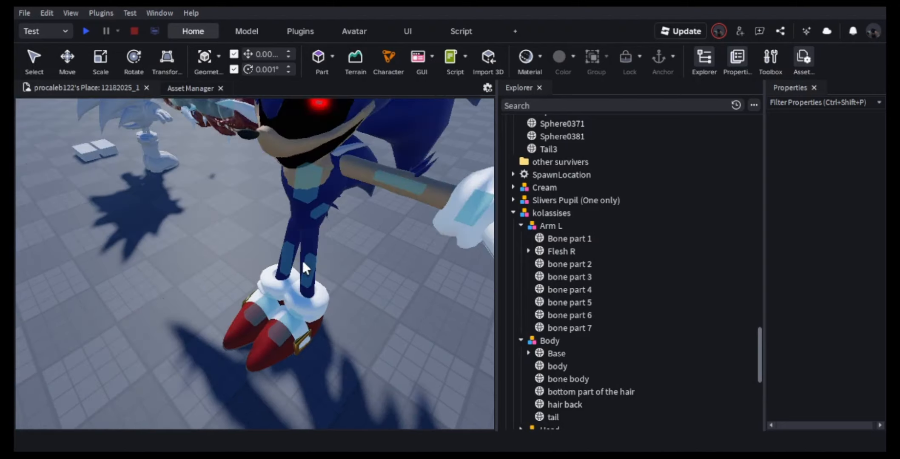
- Try rotating the small joint just above the kolassises character's legs and deselect it
{"action": "left_click", "coordinate": [321, 212]}
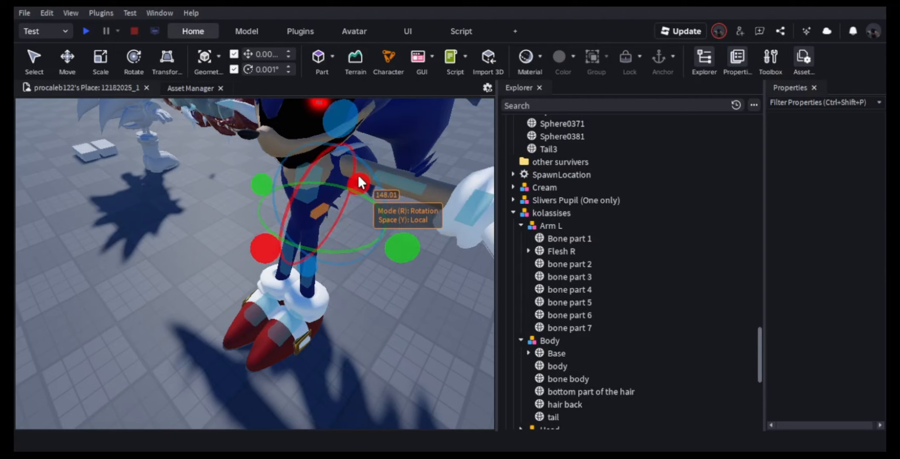
{"action": "left_click_drag", "start_coordinate": [357, 175], "coordinate": [368, 153]}
{"action": "left_click", "coordinate": [369, 149]}
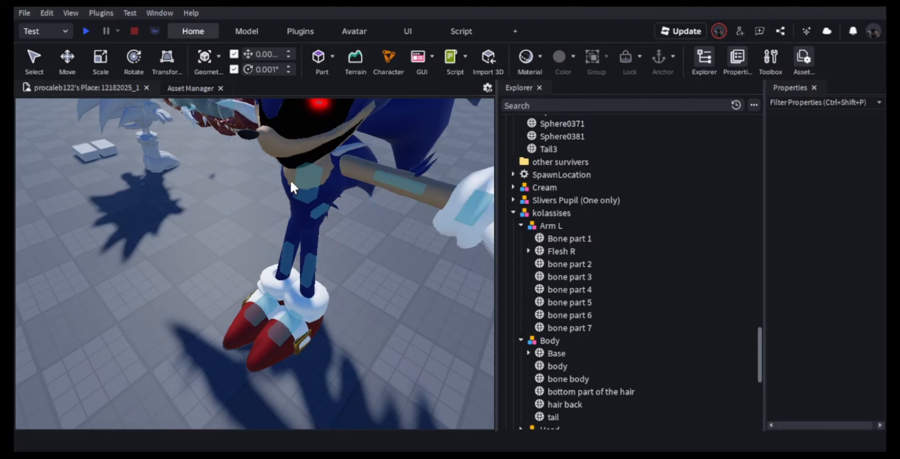
{"action": "key", "text": "s"}
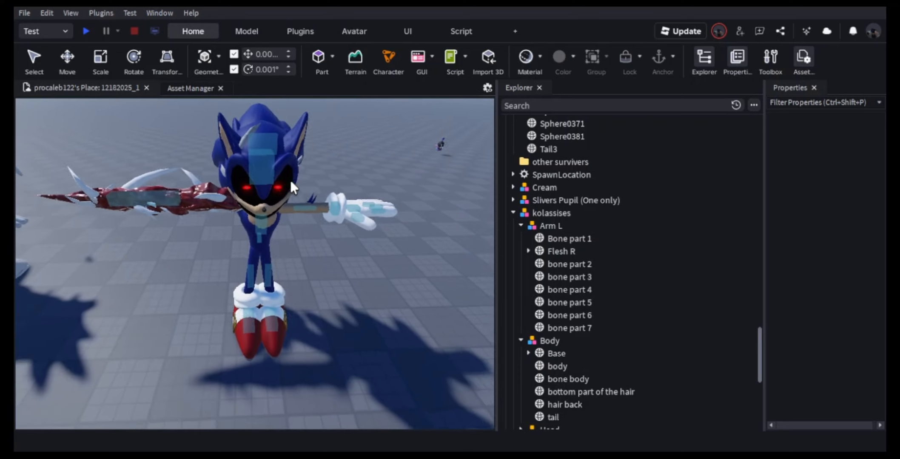
- Examine the kolassises rig from several angles and move over to the white Sliver model
{"action": "right_click_drag", "start_coordinate": [291, 181], "coordinate": [291, 181]}
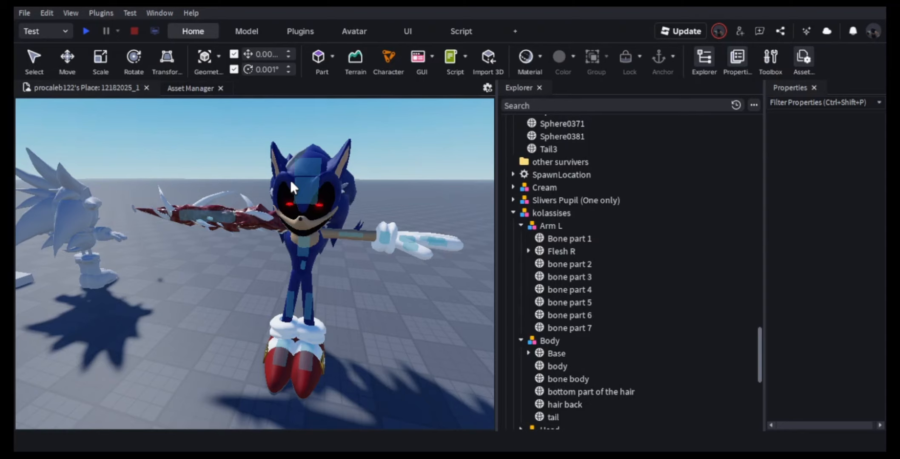
{"action": "key", "text": "w"}
{"action": "key", "text": "a"}
{"action": "key", "text": "w"}
{"action": "right_click_drag", "start_coordinate": [279, 148], "coordinate": [285, 152]}
{"action": "key", "text": "d"}
{"action": "key", "text": "d"}
{"action": "key", "text": "d"}
{"action": "key", "text": "d"}
{"action": "key", "text": "w"}
{"action": "key", "text": "s"}
{"action": "key", "text": "a"}
{"action": "key", "text": "w"}
{"action": "key", "text": "d"}
{"action": "key", "text": "s"}
{"action": "key", "text": "a"}
- Collapse the cream (model) folder, the Chesse med model and the cheese model folder in the Workspace tree
{"action": "scroll", "coordinate": [646, 171], "scroll_direction": "up", "scroll_amount": 8}
{"action": "scroll", "coordinate": [646, 169], "scroll_direction": "up", "scroll_amount": 15}
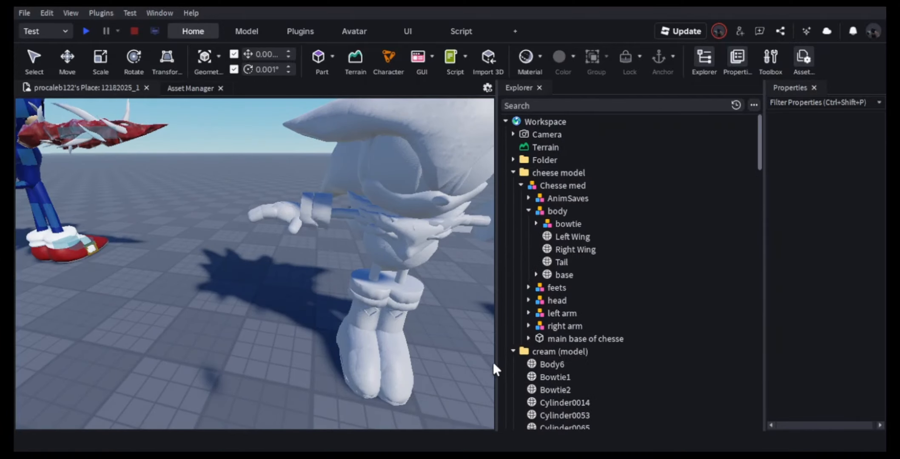
{"action": "left_click", "coordinate": [513, 351]}
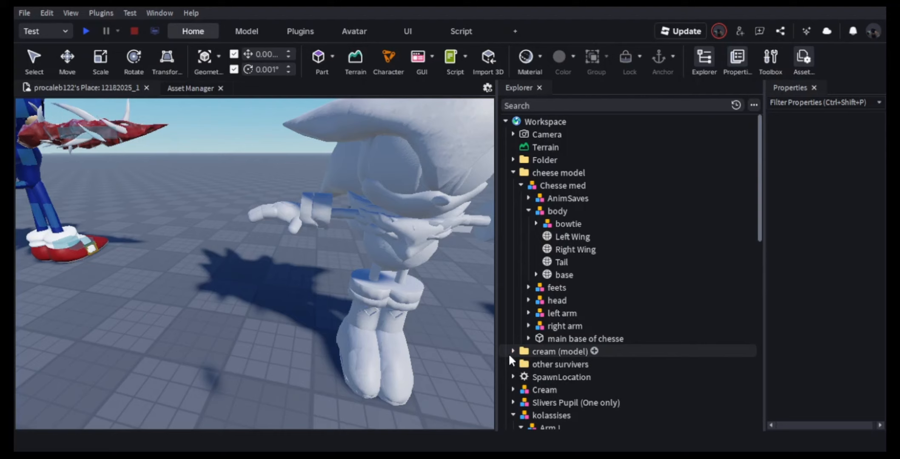
{"action": "left_click", "coordinate": [514, 173]}
{"action": "left_click", "coordinate": [512, 172]}
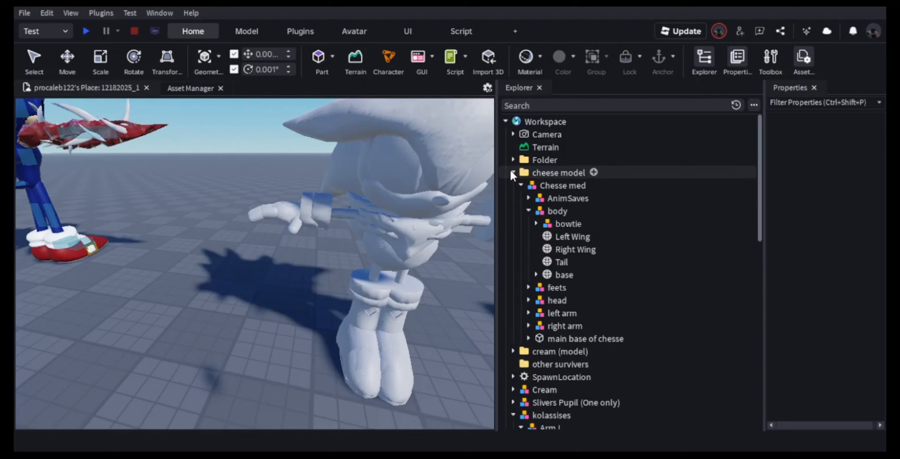
{"action": "left_click", "coordinate": [512, 171]}
{"action": "left_click", "coordinate": [513, 172]}
{"action": "left_click", "coordinate": [522, 186]}
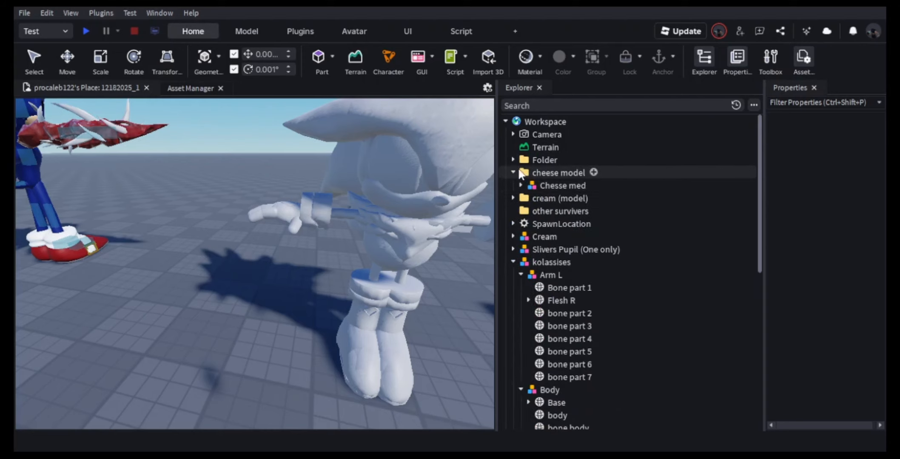
{"action": "left_click", "coordinate": [513, 171]}
- Expand Folder to select the Sliver model, and close the reappearing Moon Animator window
{"action": "left_click", "coordinate": [513, 160]}
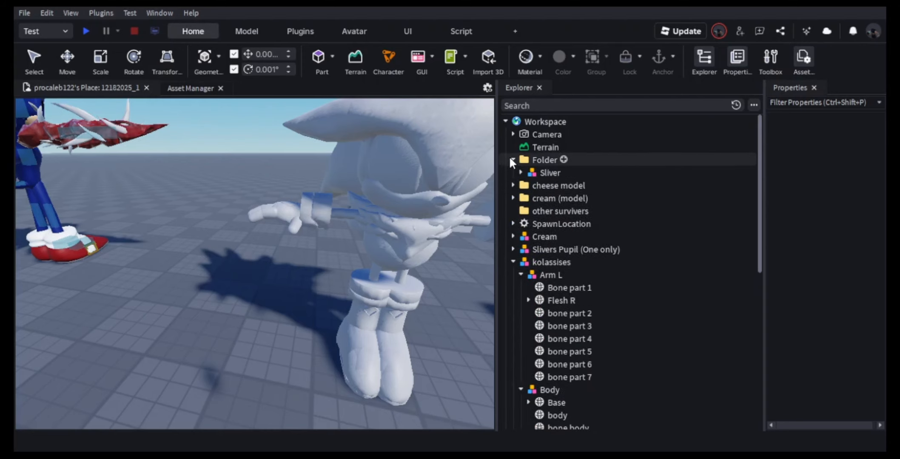
{"action": "left_click", "coordinate": [537, 172]}
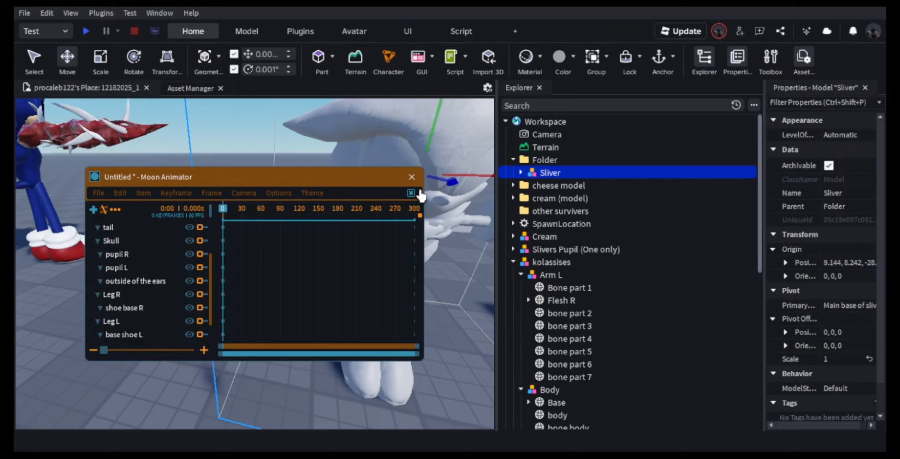
{"action": "left_click", "coordinate": [411, 177]}
{"action": "left_click", "coordinate": [468, 256]}
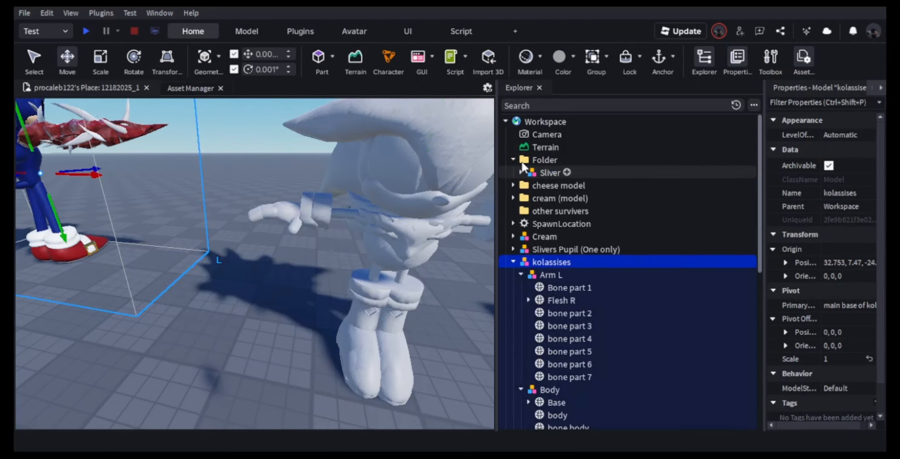
- Examine the Sliver model's body-part groups, and view the Sliver and kolassises models in the scene
{"action": "left_click", "coordinate": [520, 172]}
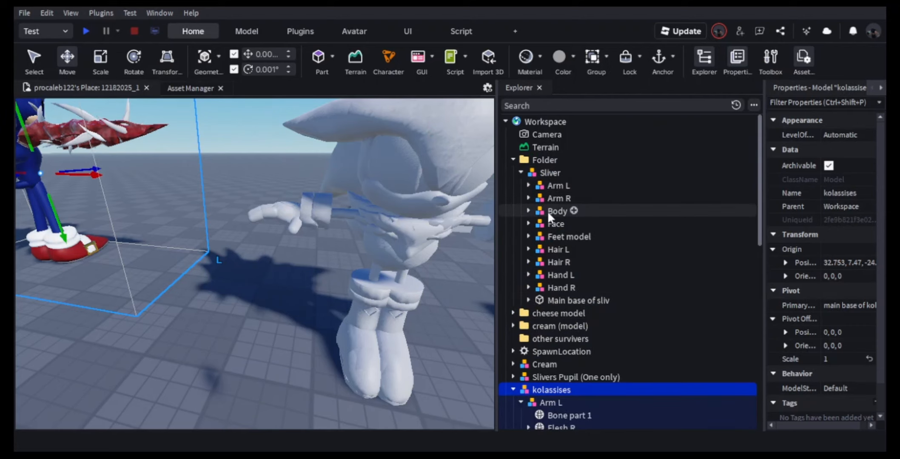
{"action": "left_click", "coordinate": [522, 174]}
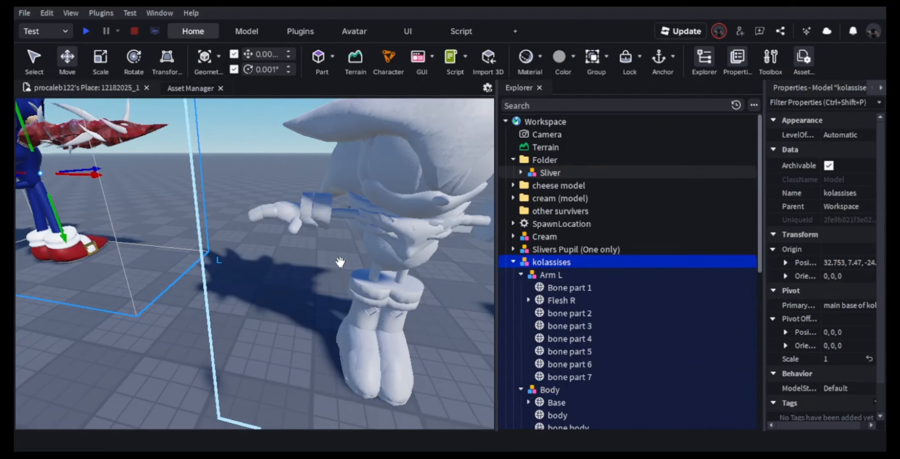
{"action": "right_click_drag", "start_coordinate": [340, 262], "coordinate": [340, 262]}
{"action": "key", "text": "s"}
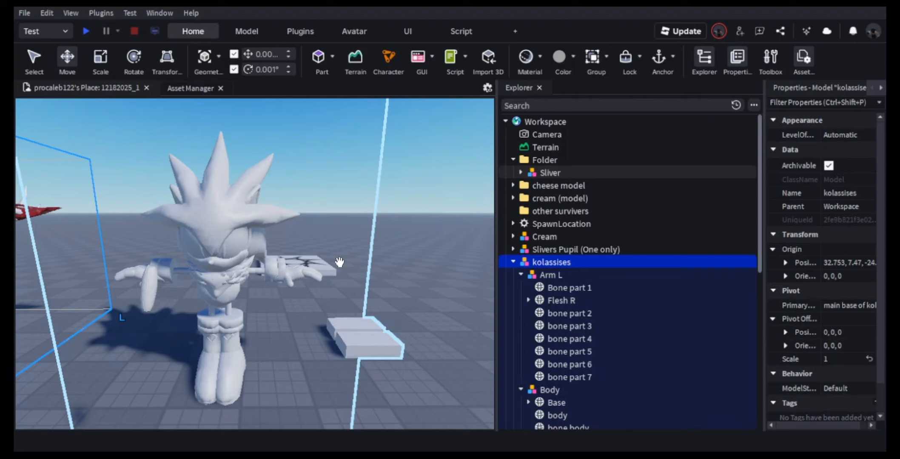
{"action": "right_click_drag", "start_coordinate": [457, 310], "coordinate": [458, 313]}
{"action": "key", "text": "w"}
{"action": "key", "text": "s"}
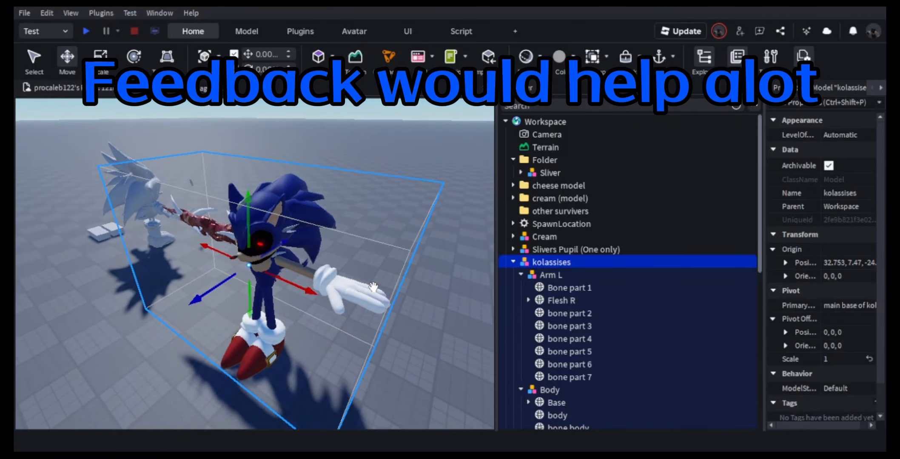